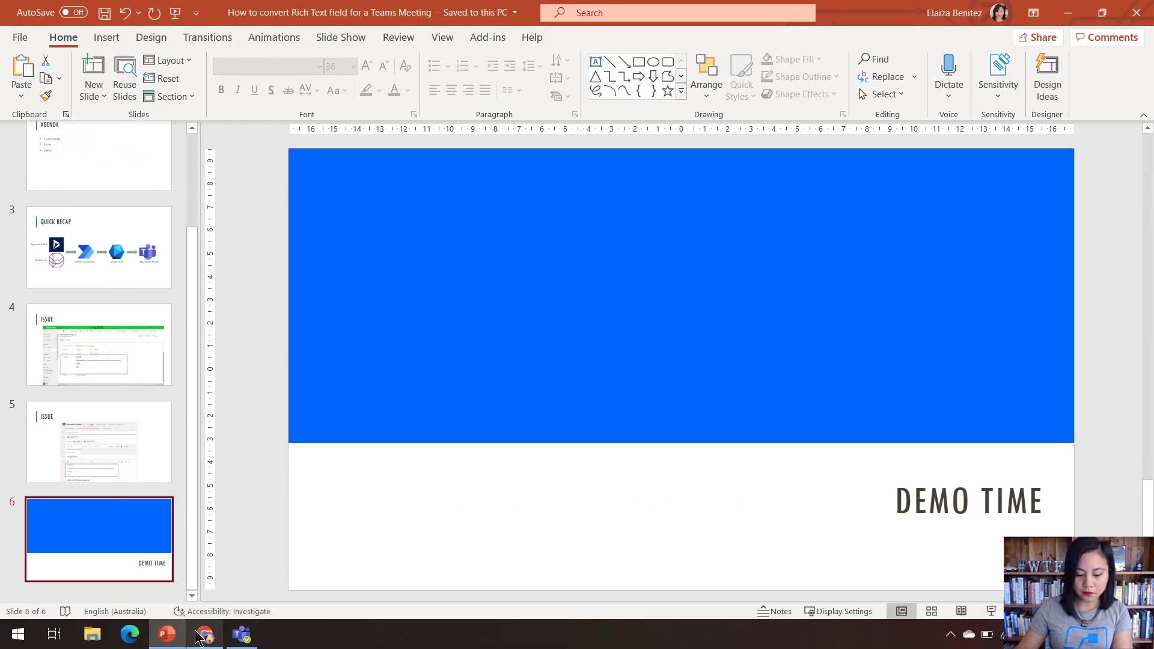
- Expand the Graph API Create Event request step to show its headers and coalesce-wrapped HTML body
left_click(200, 636)
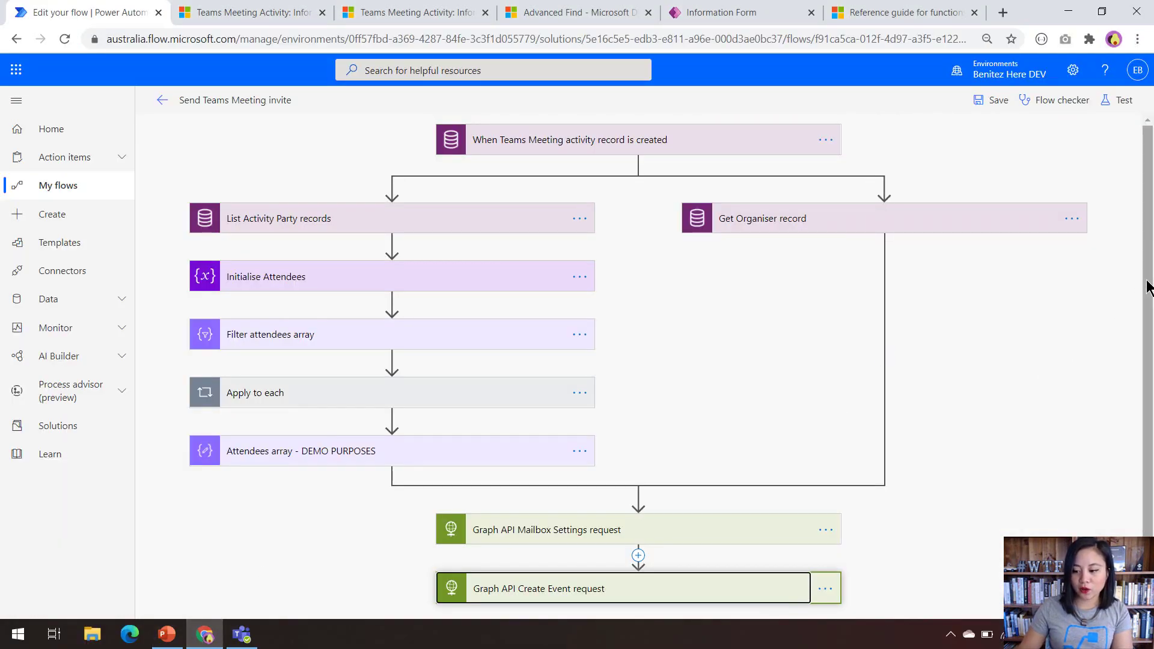
scroll(1150, 325, "down", 1)
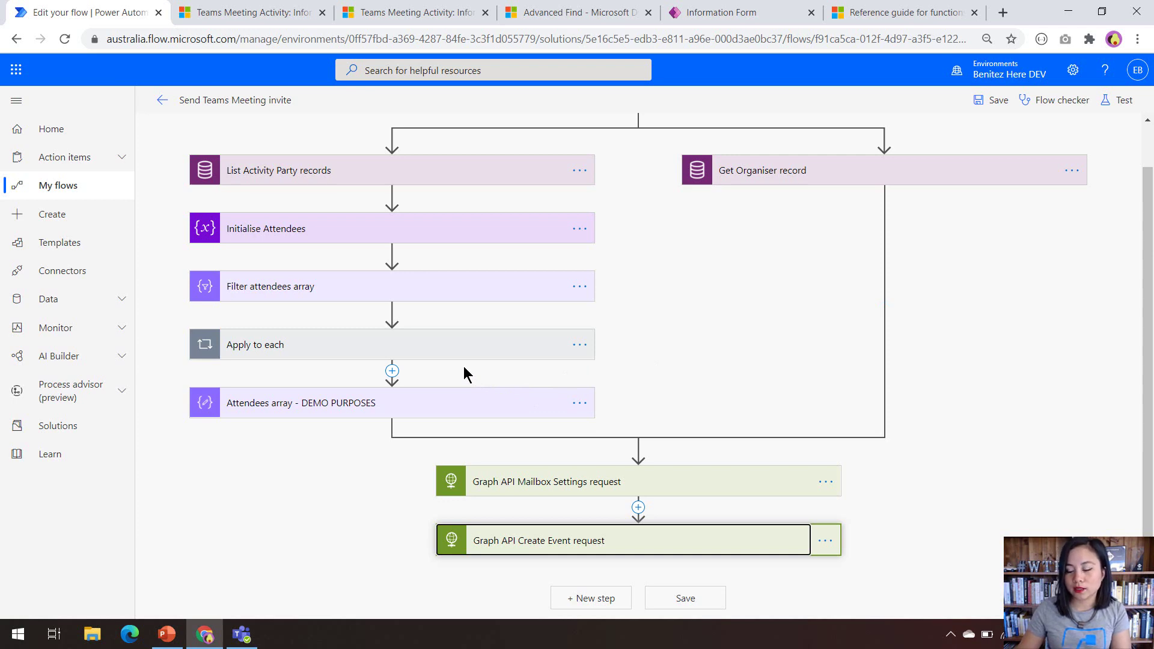
left_click(766, 540)
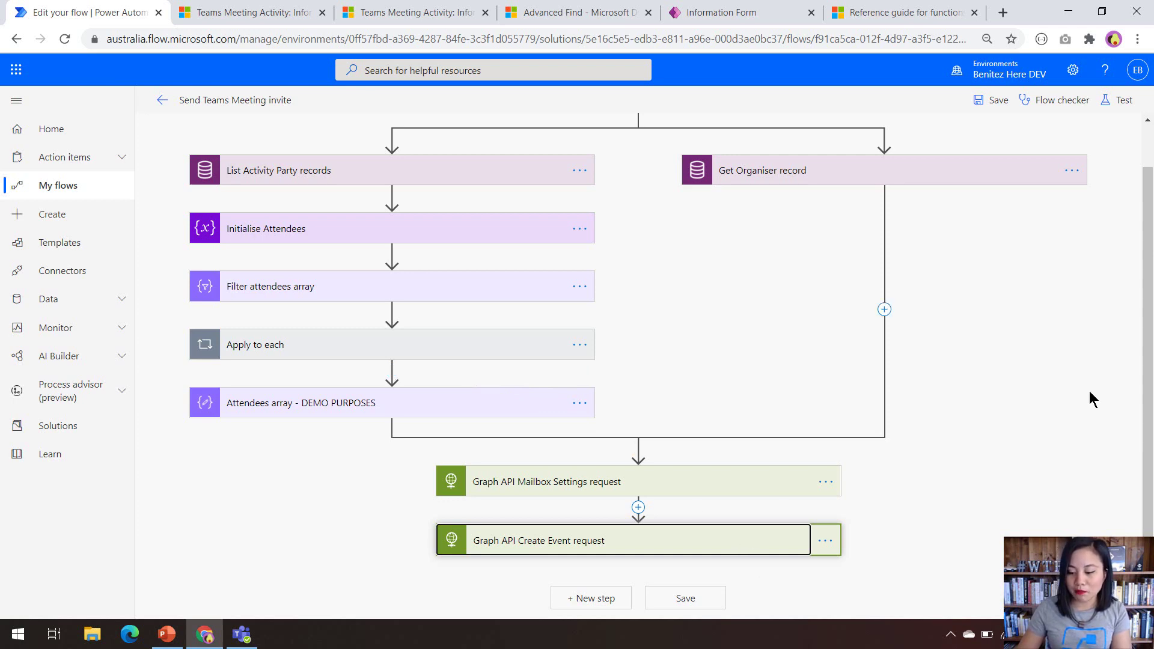
left_click_drag(1152, 341, 1100, 550)
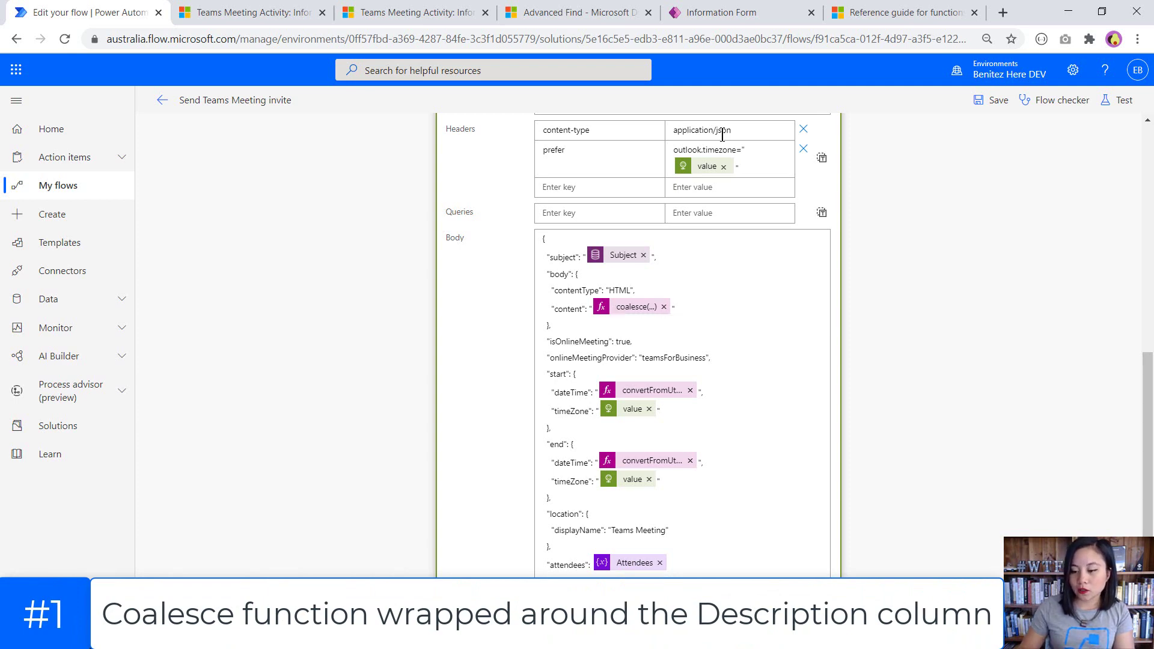
- View the coalesce entry in the Microsoft Docs functions reference
left_click(889, 13)
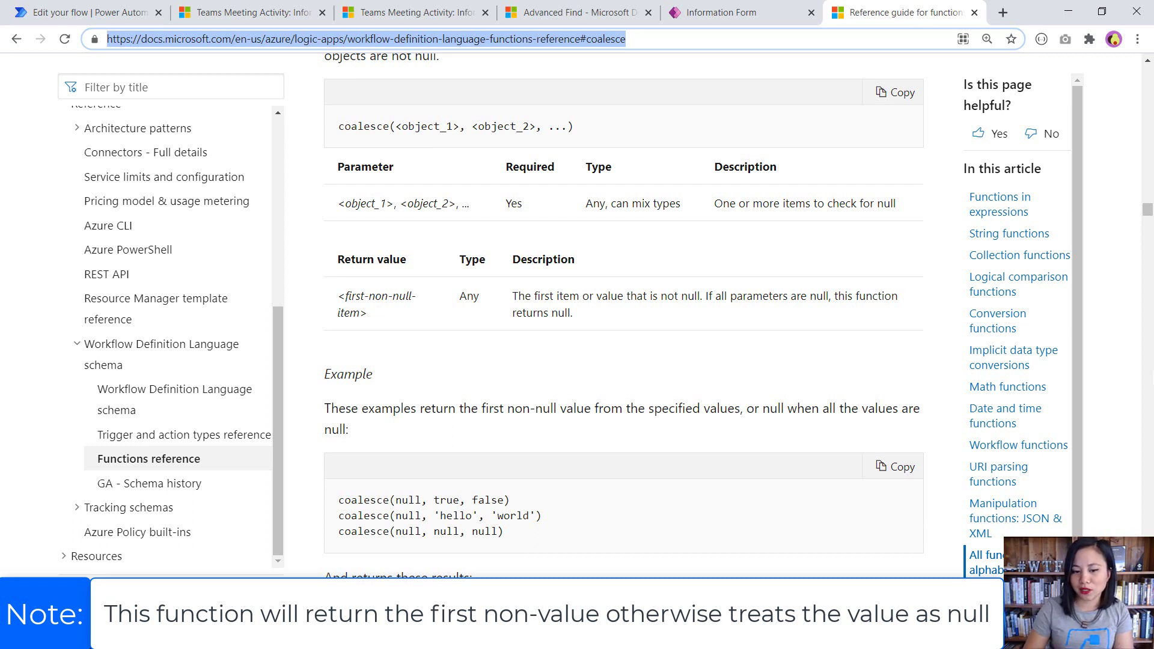
- Review the coalesce expression in the flow, then open the activity's Information form designer
left_click(108, 15)
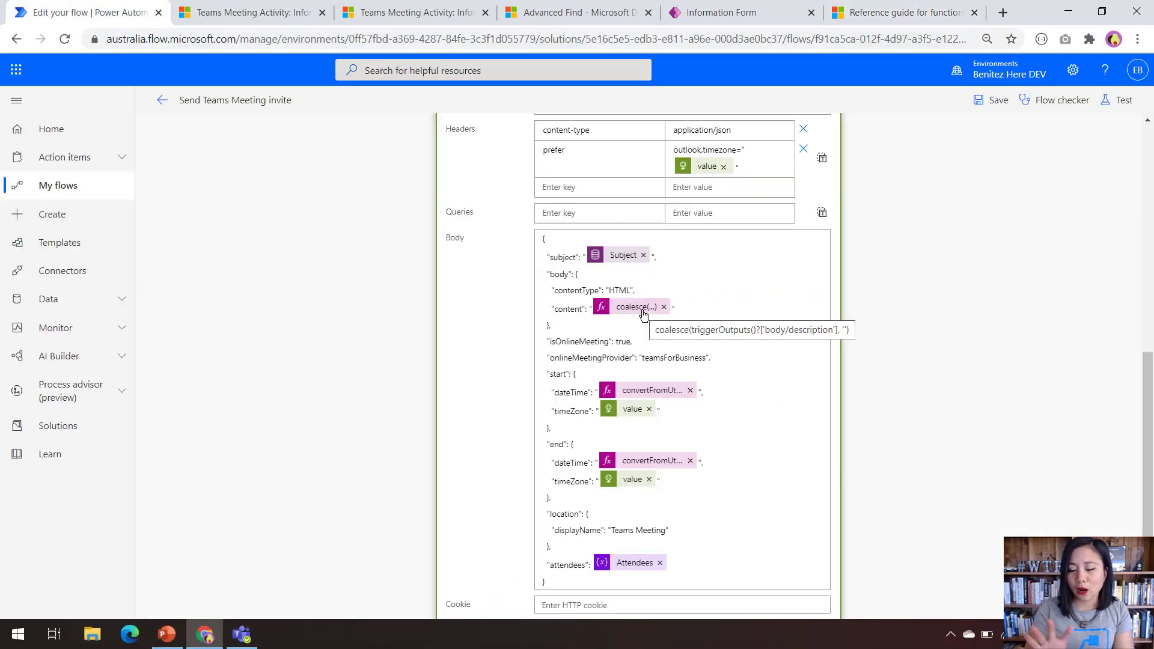
left_click(699, 16)
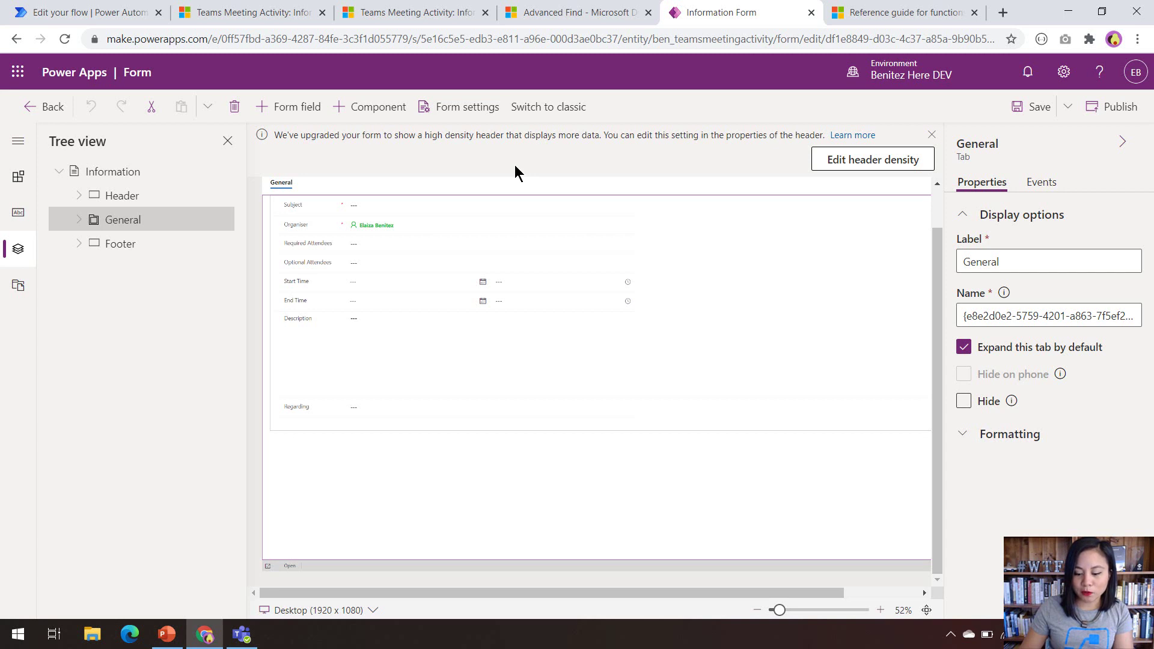
- Zoom the Information form preview in twice and switch to the classic form editor
left_click(880, 612)
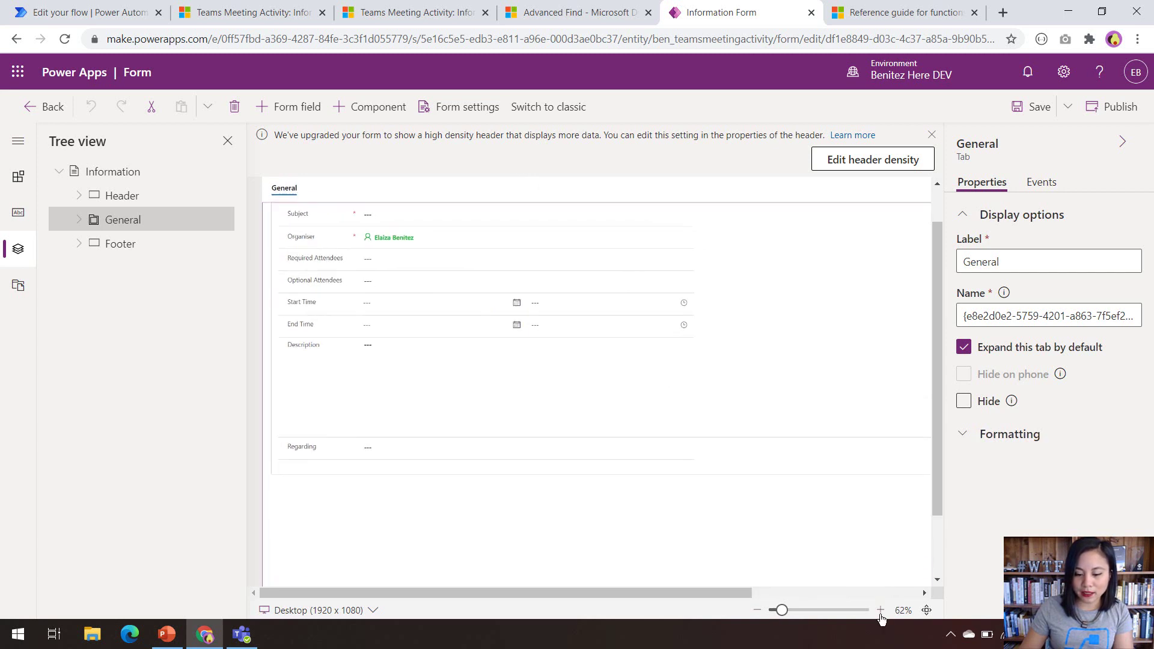
left_click(880, 612)
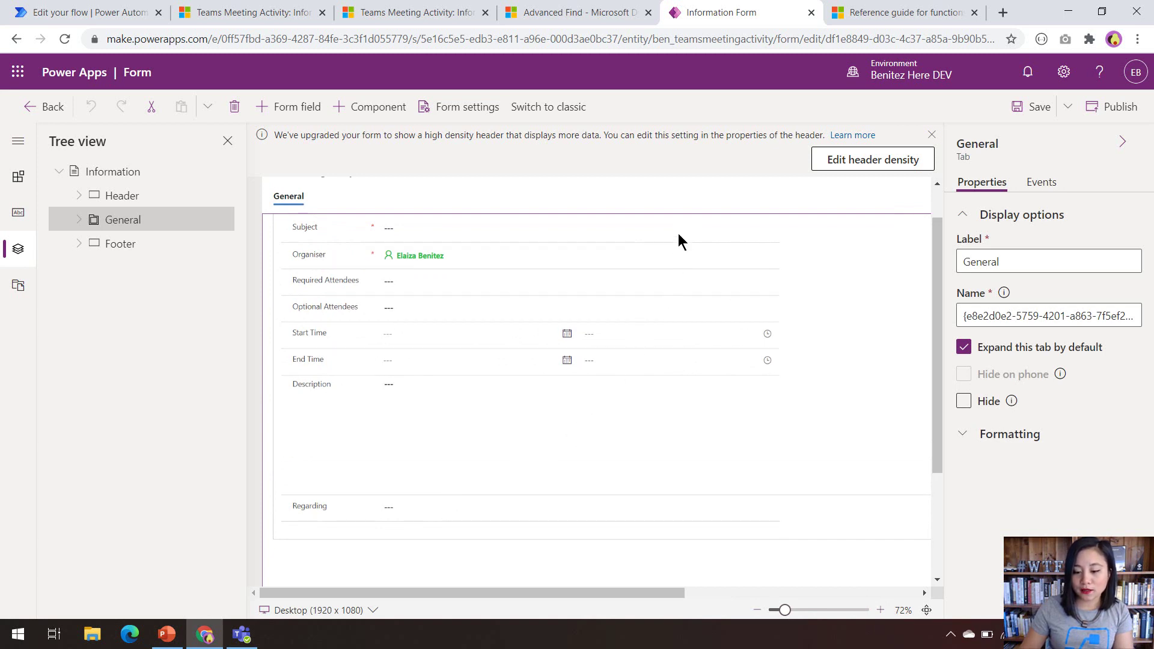
left_click(568, 120)
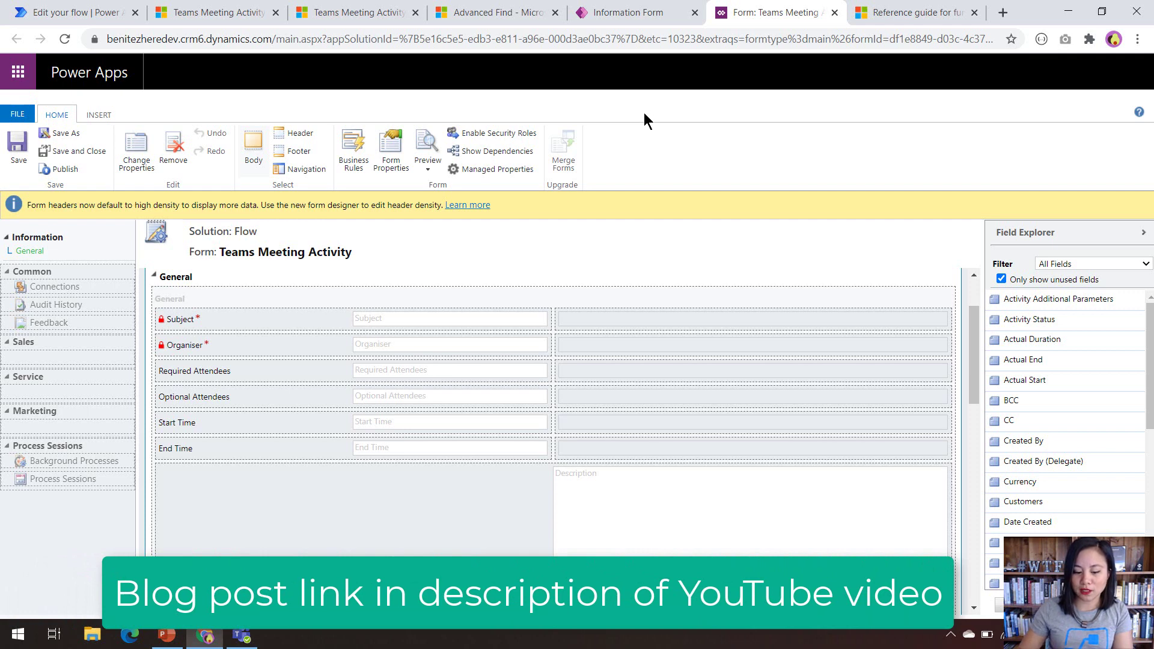
- Select the Description field on the Teams Meeting Activity form
left_click(433, 499)
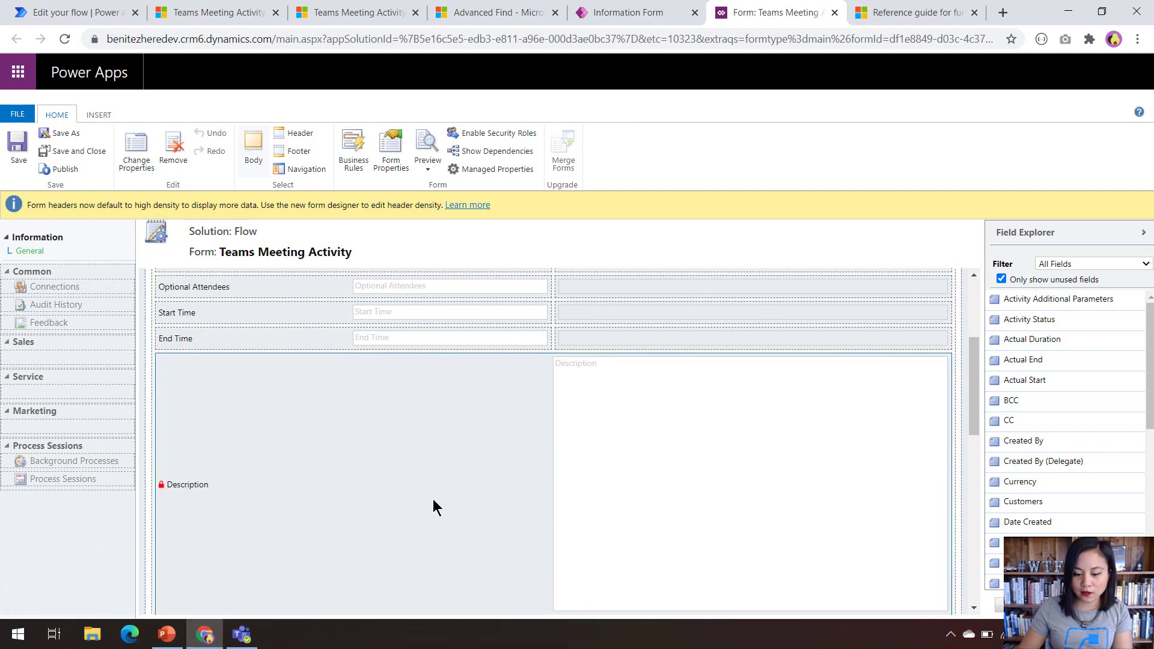
- Add the Rich Text Editor Control to the Description field, enabled for Web, and confirm
left_click(147, 161)
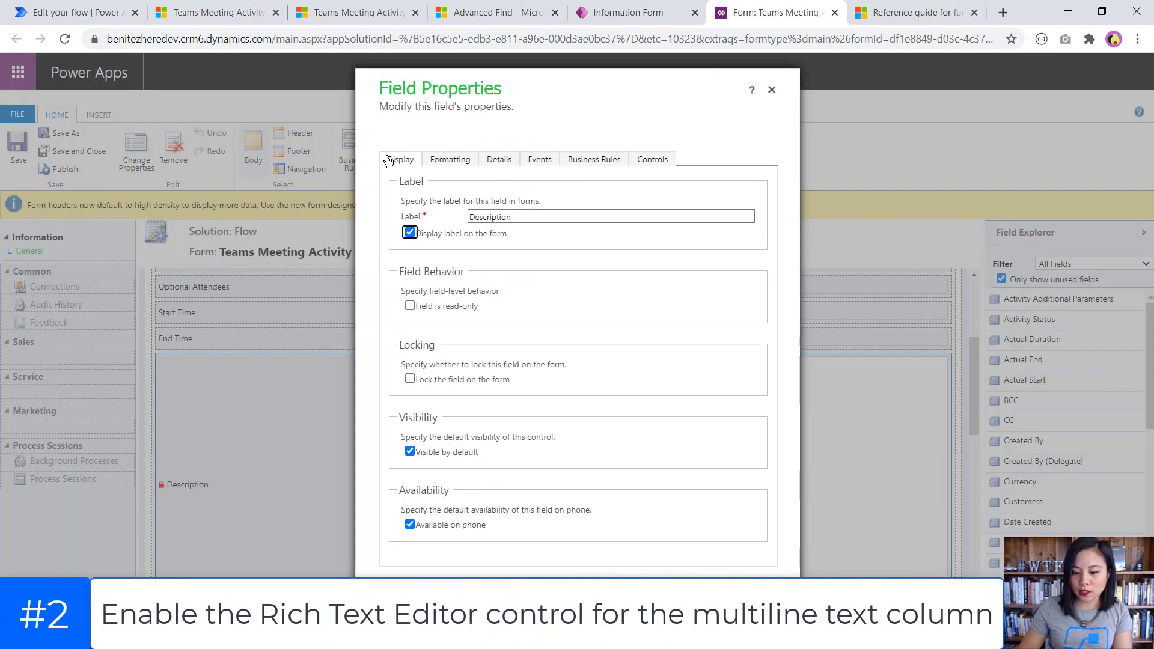
left_click(653, 161)
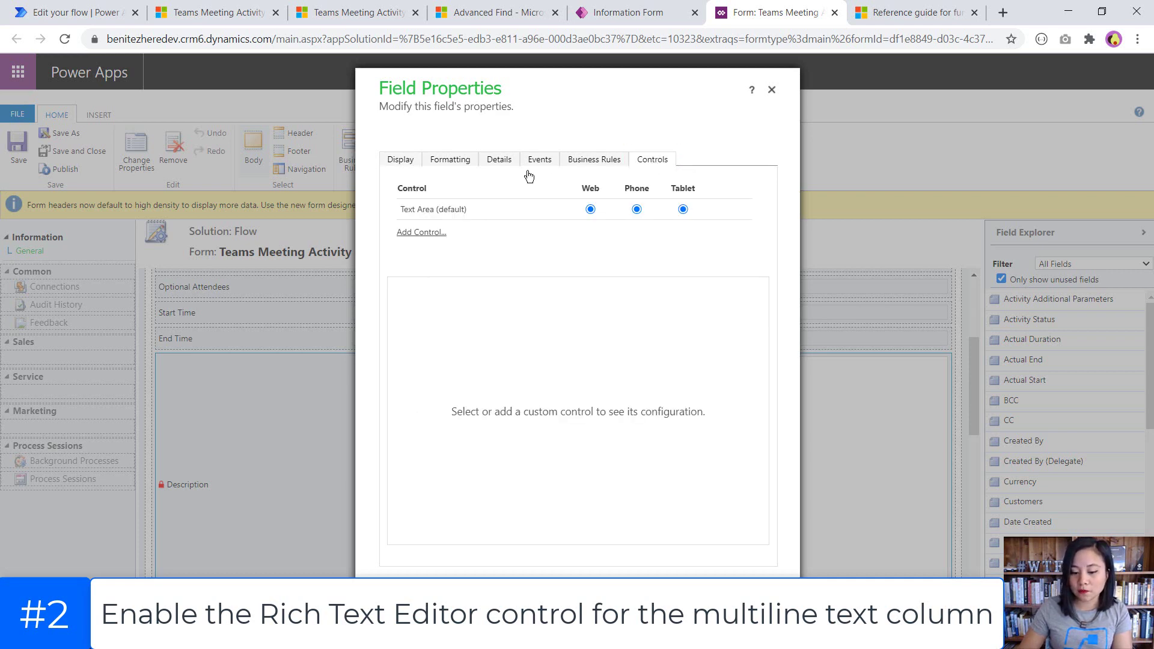
left_click(412, 233)
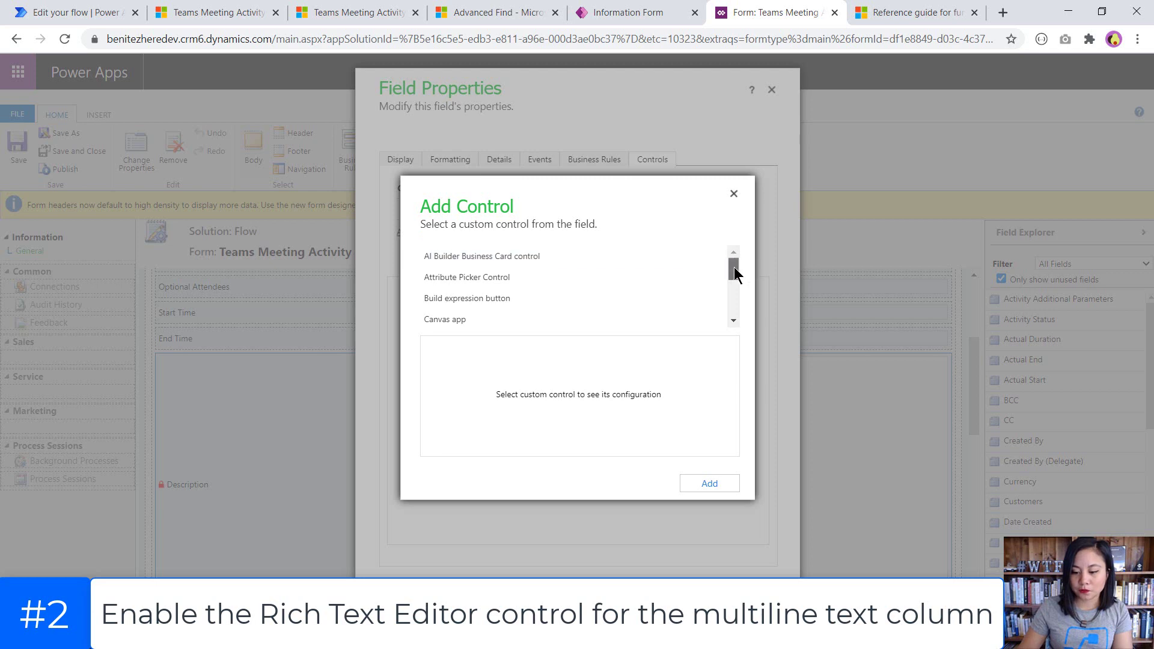
left_click_drag(732, 267, 741, 319)
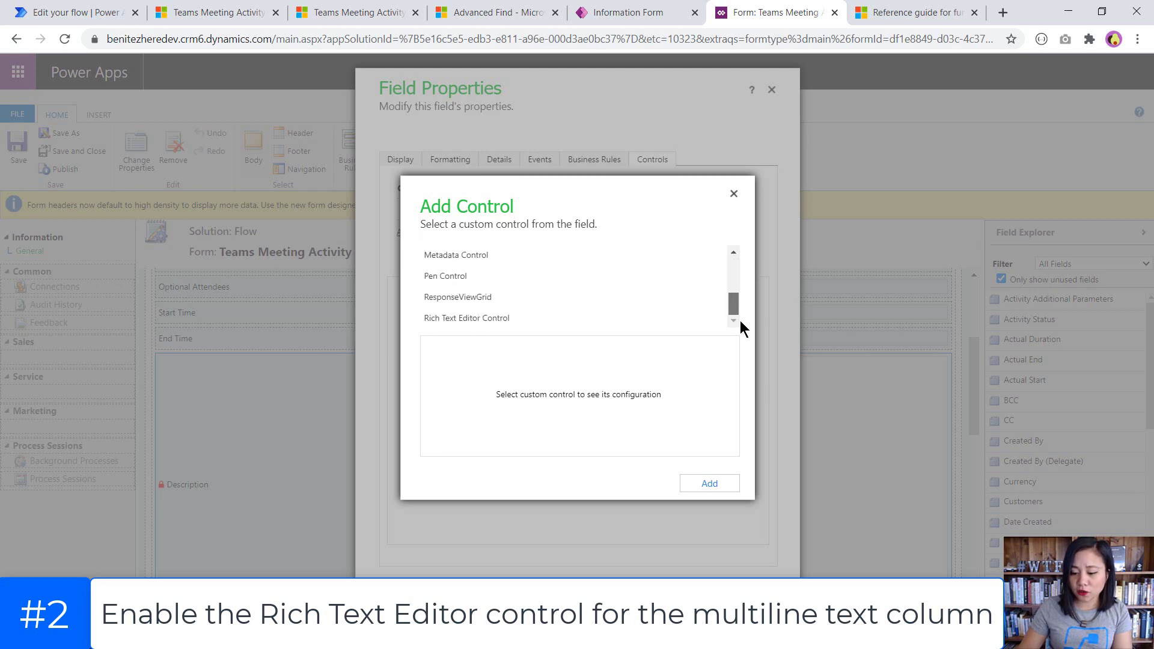
left_click(640, 323)
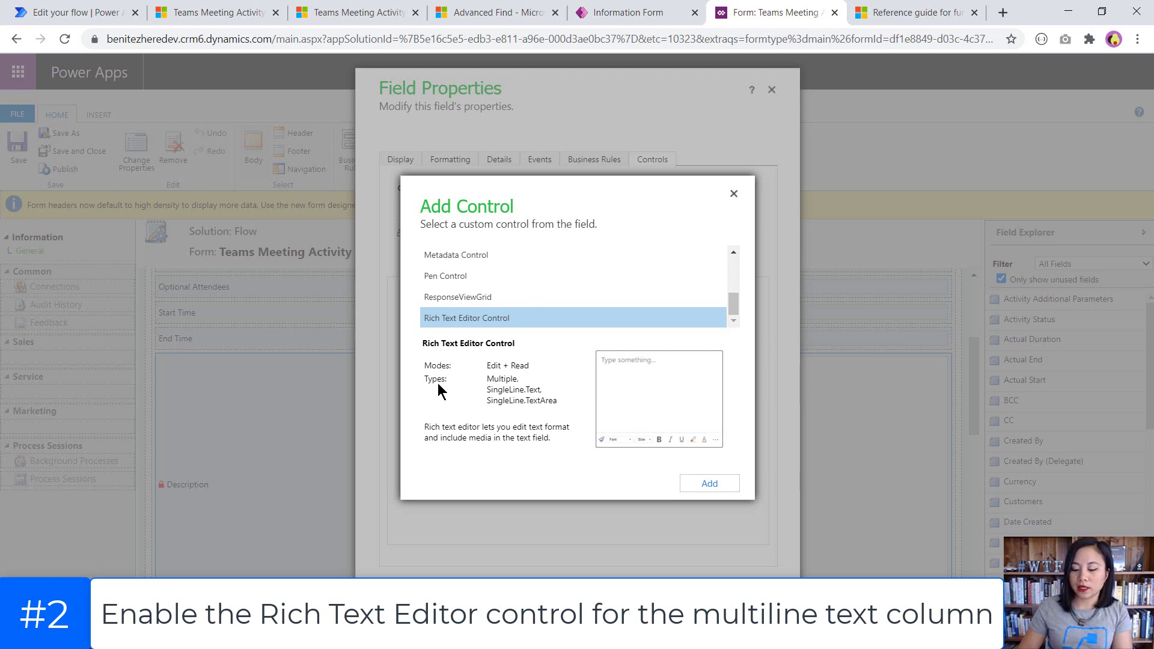
left_click(709, 484)
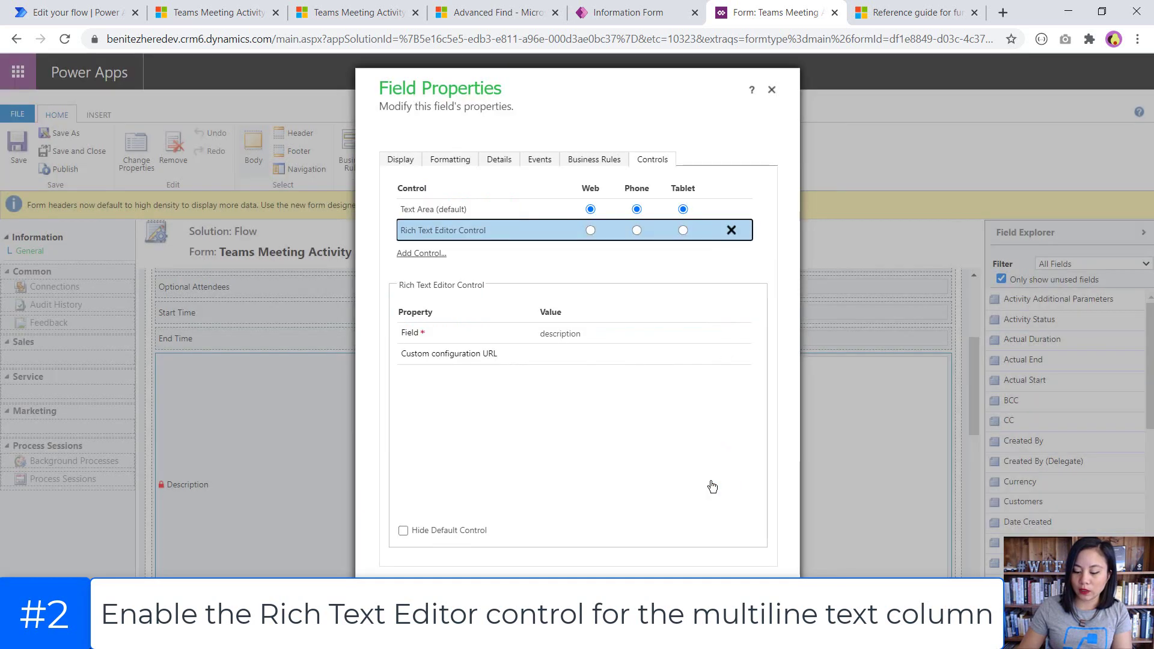
left_click(591, 230)
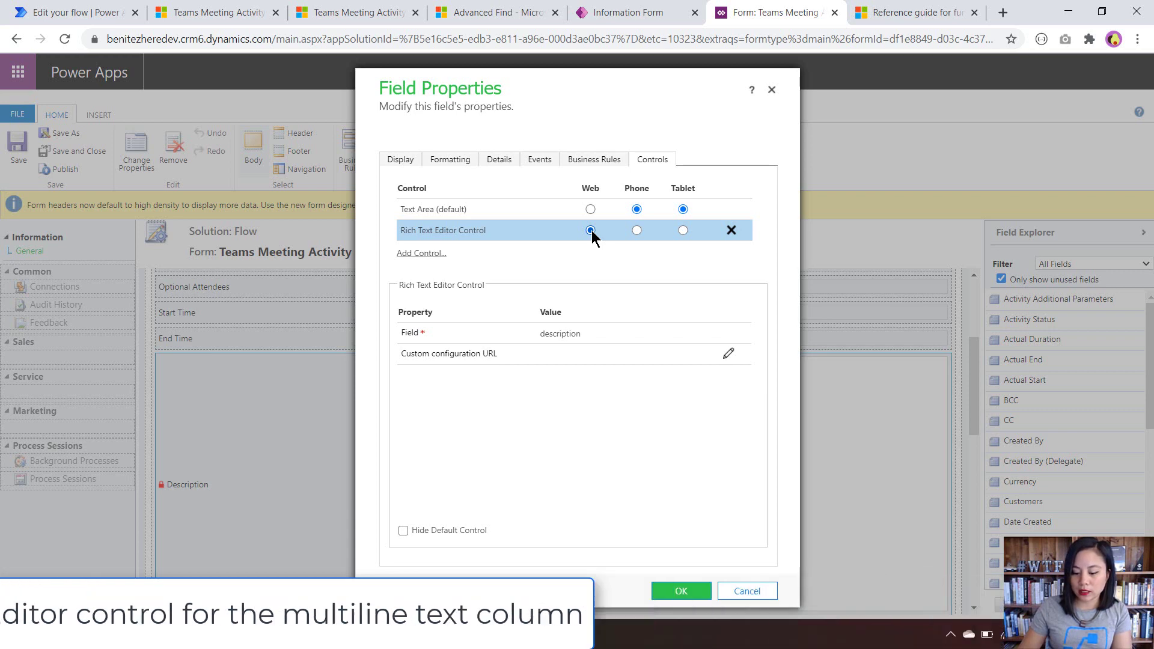
left_click(685, 591)
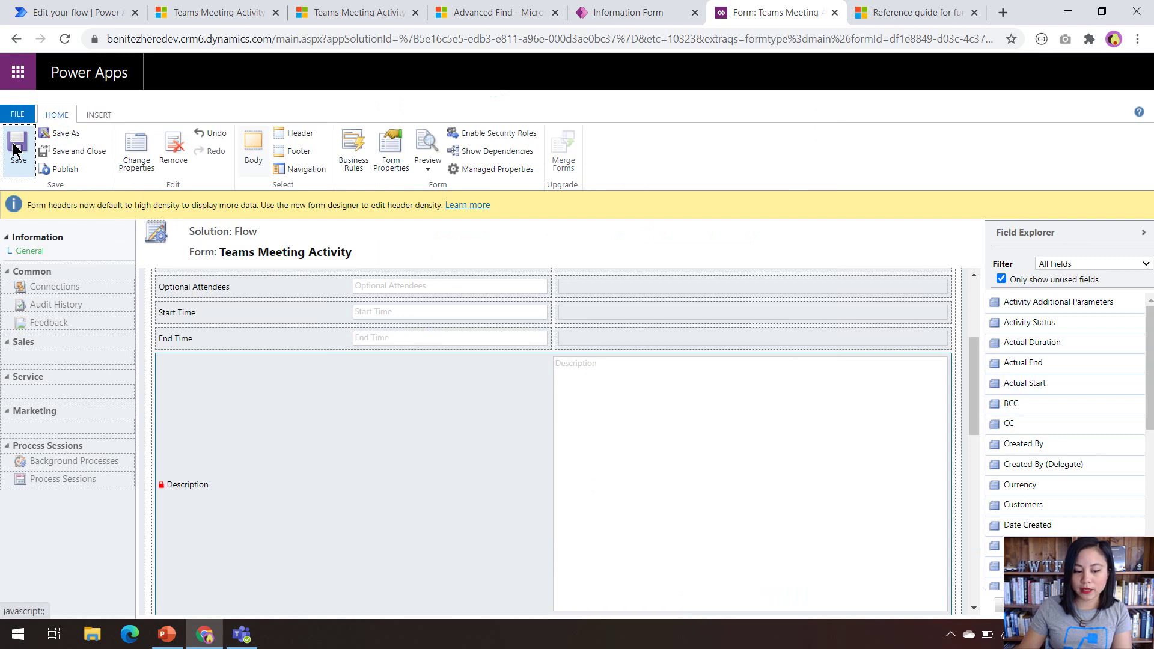
- Publish the form customizations from the ribbon's Save group
left_click(51, 170)
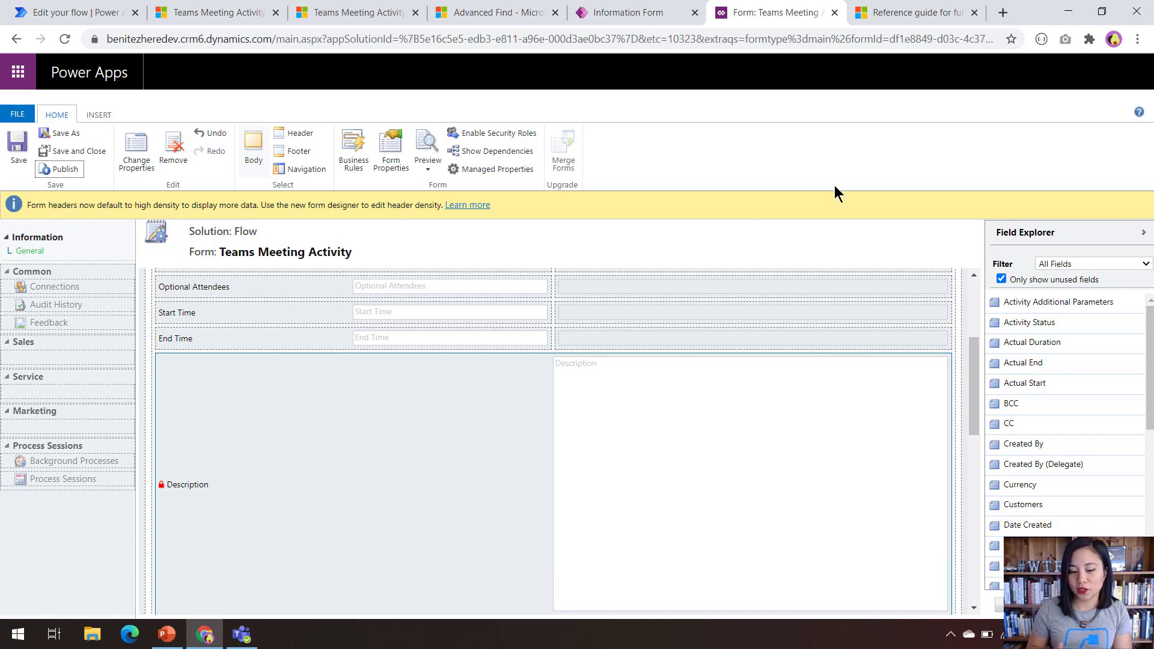
- Hyperlink the word 'this' in the description to the coalesce reference page URL
left_click(211, 13)
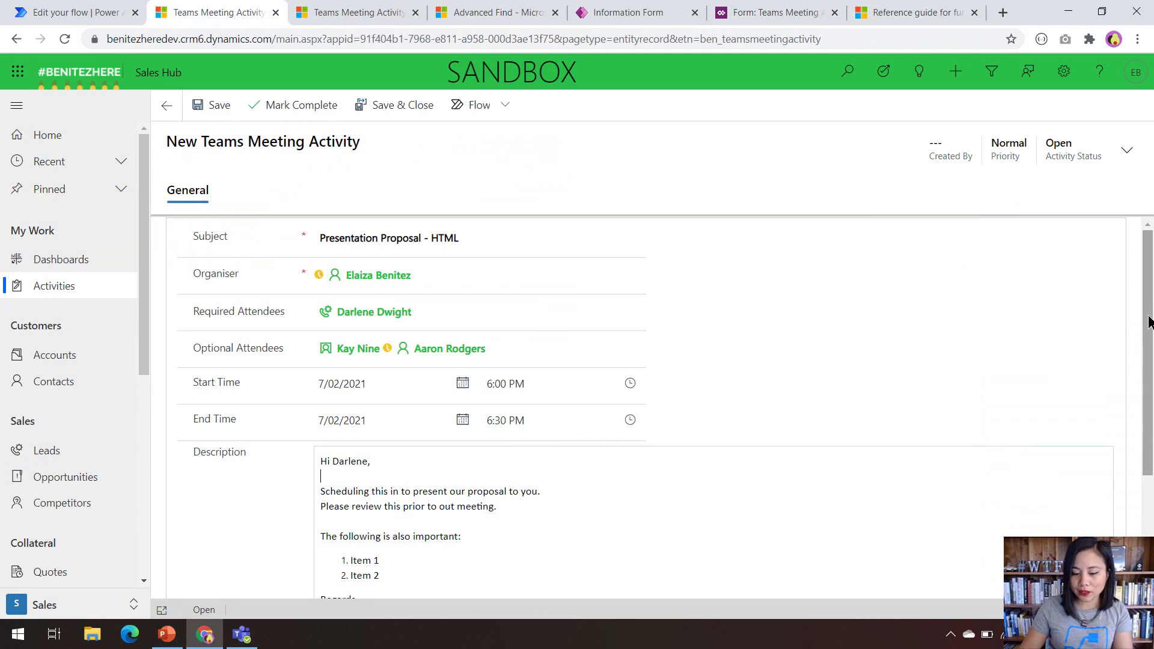
left_click_drag(1149, 323, 1148, 457)
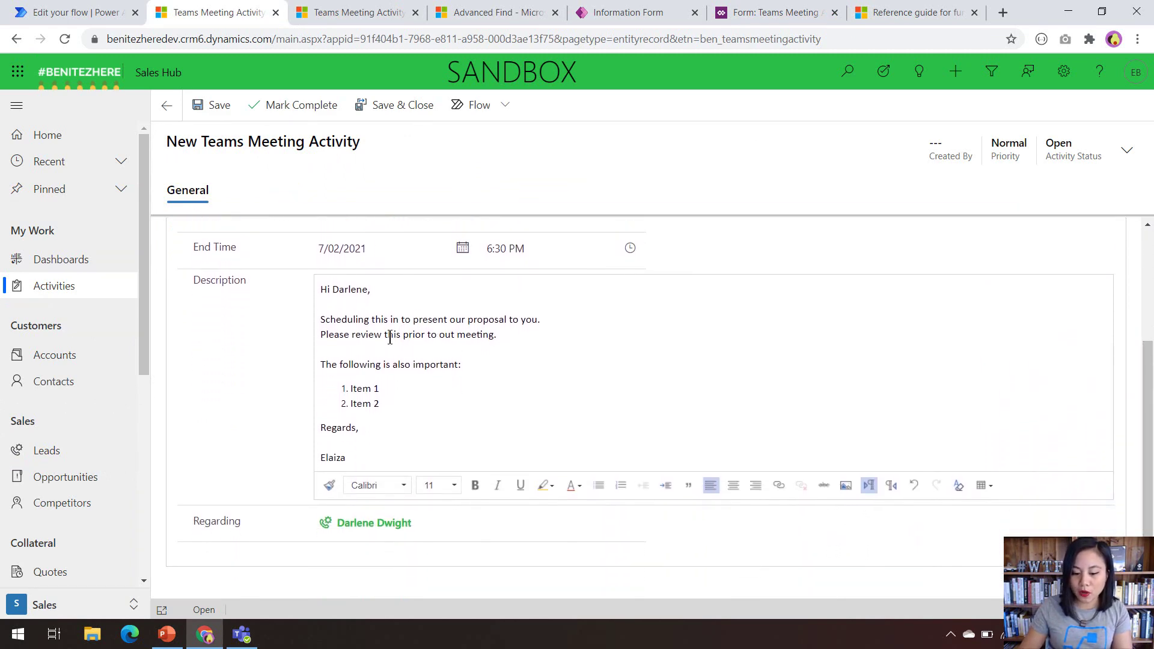
left_click_drag(384, 337, 401, 337)
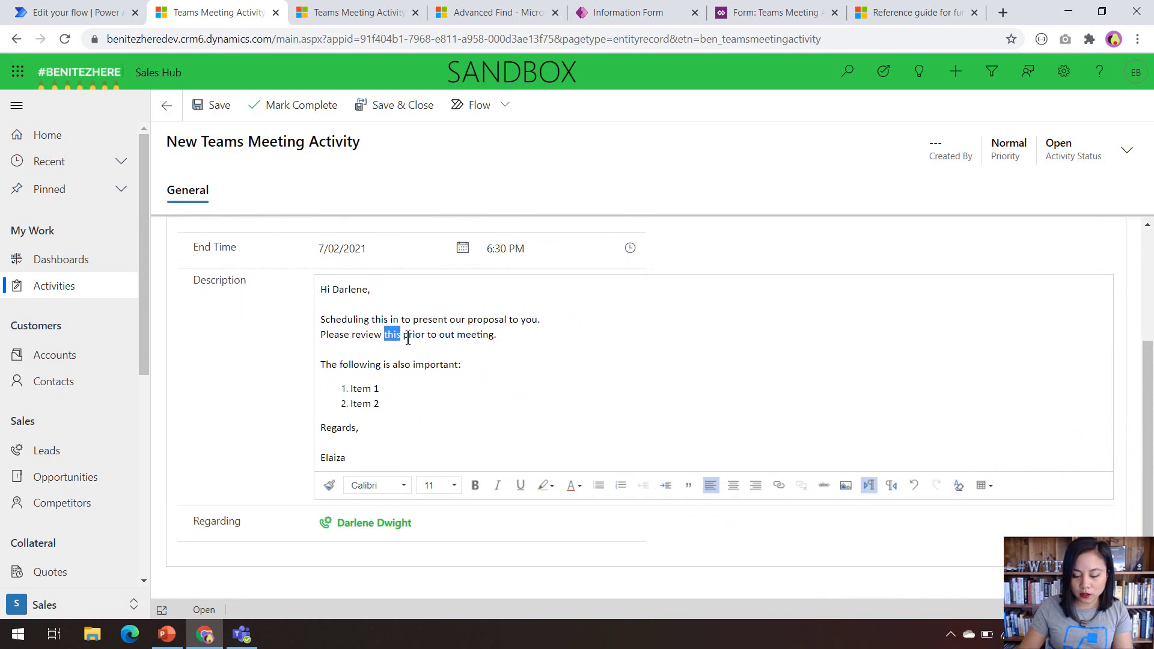
left_click(777, 487)
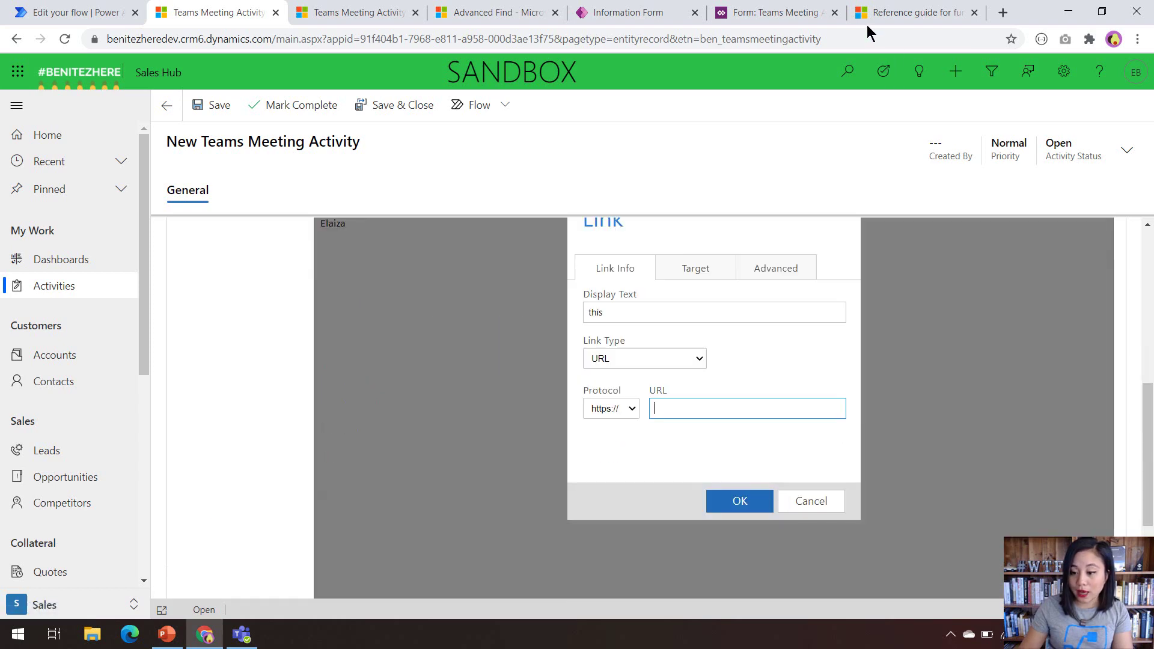
left_click(874, 18)
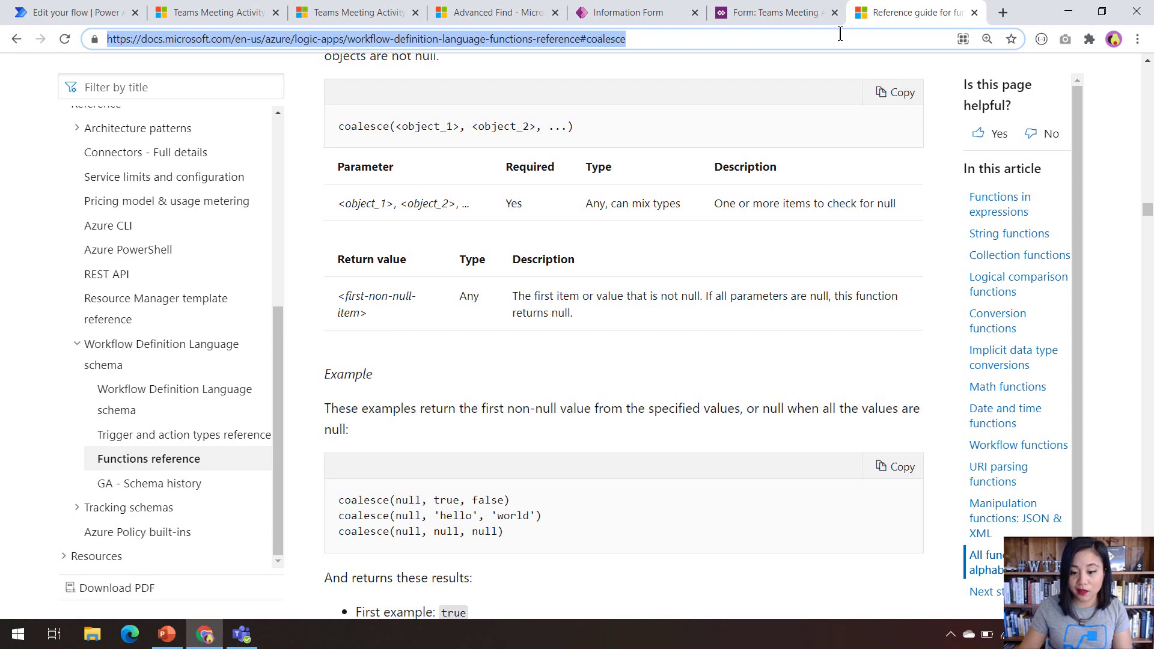
left_click(244, 17)
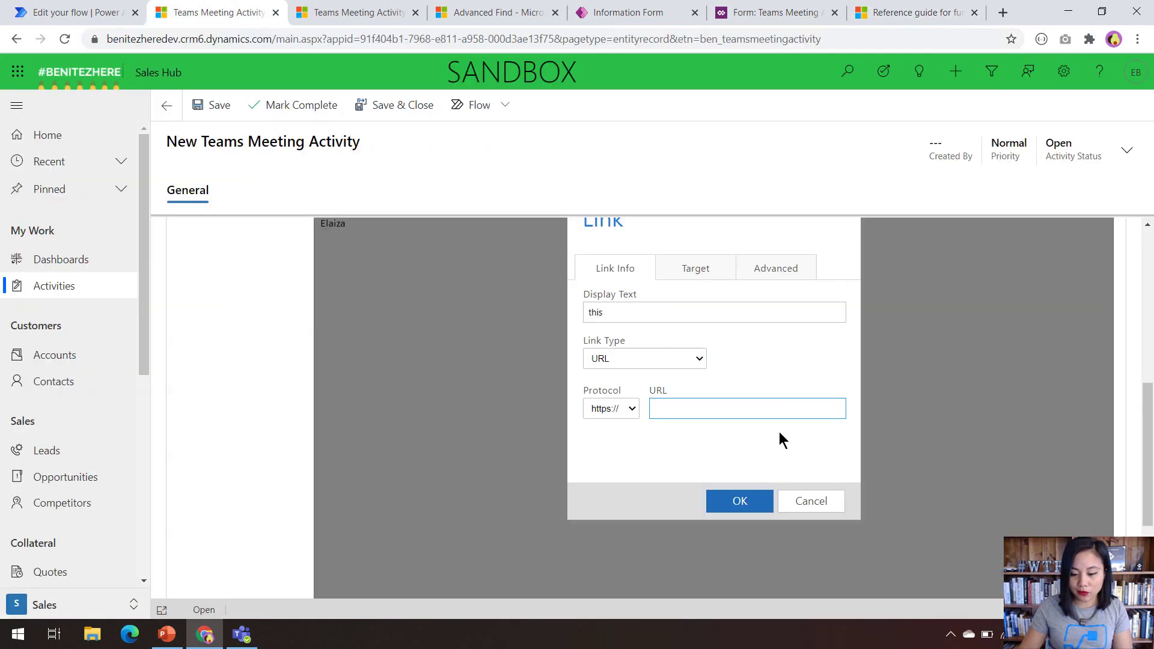
key("ctrl+v")
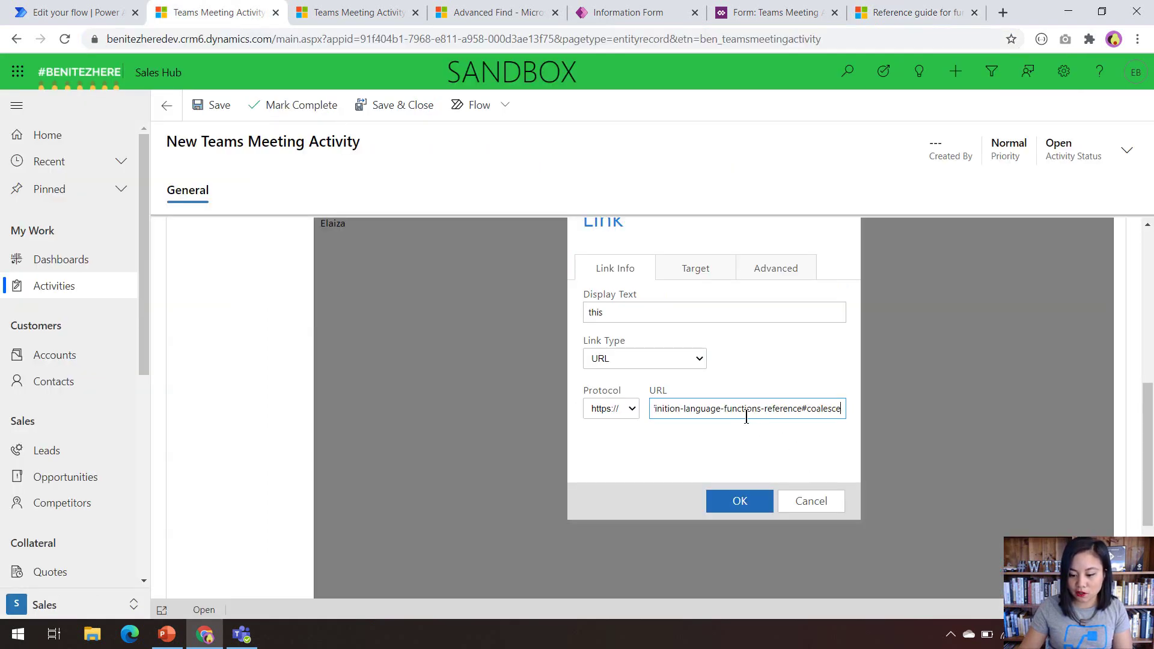
left_click(755, 505)
- Check the description's numbered list and save the Presentation Proposal - HTML activity
left_click(590, 368)
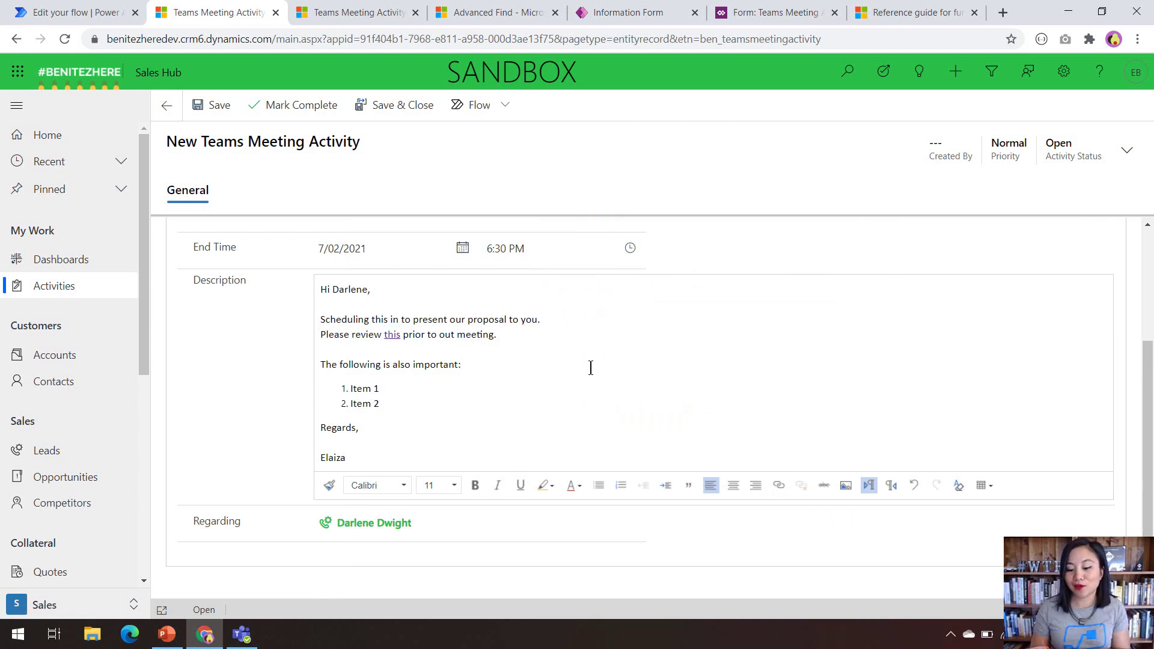
left_click(406, 401)
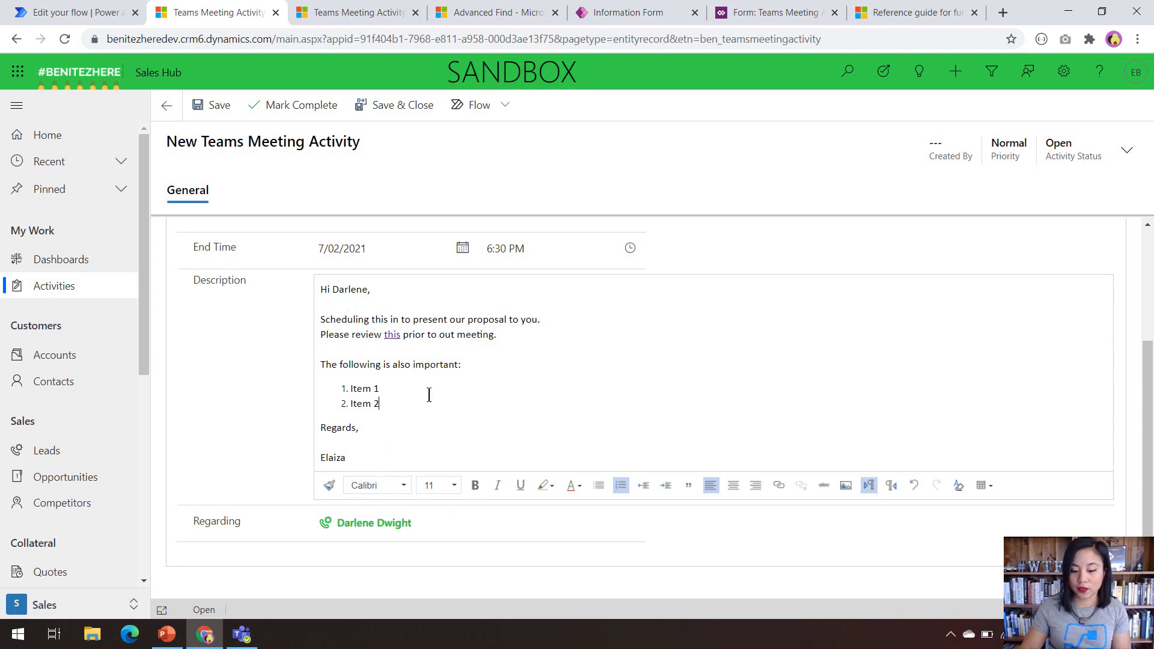
key("ctrl+s")
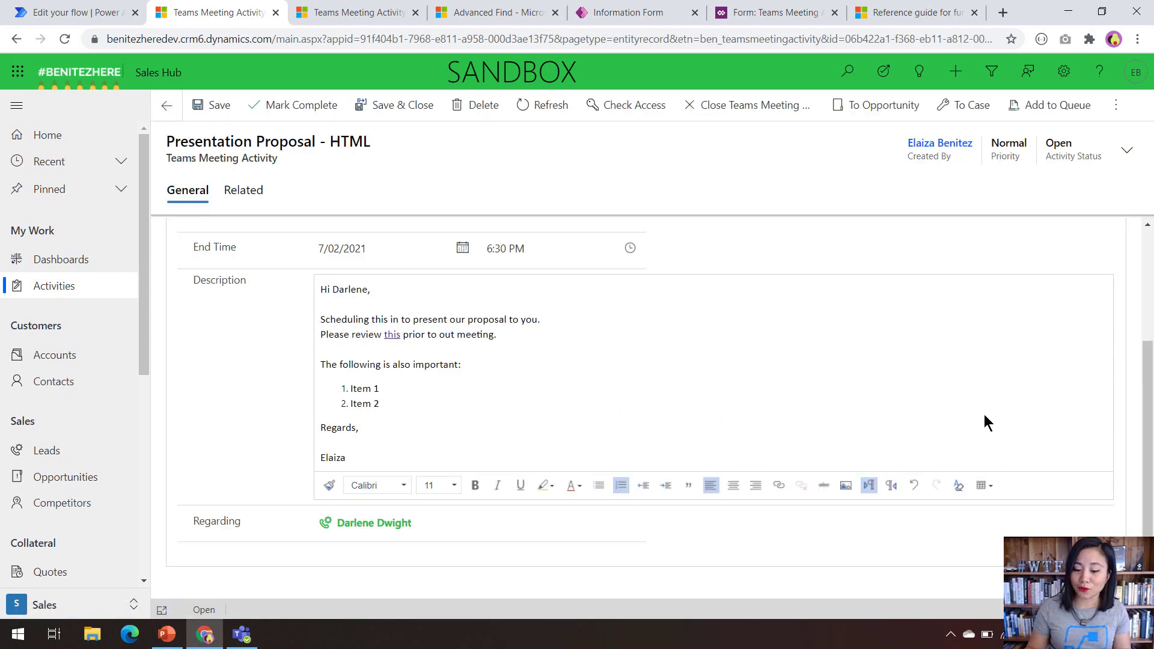
- Leave the flow editor without saving to view the Send Teams Meeting invite runs
left_click(79, 17)
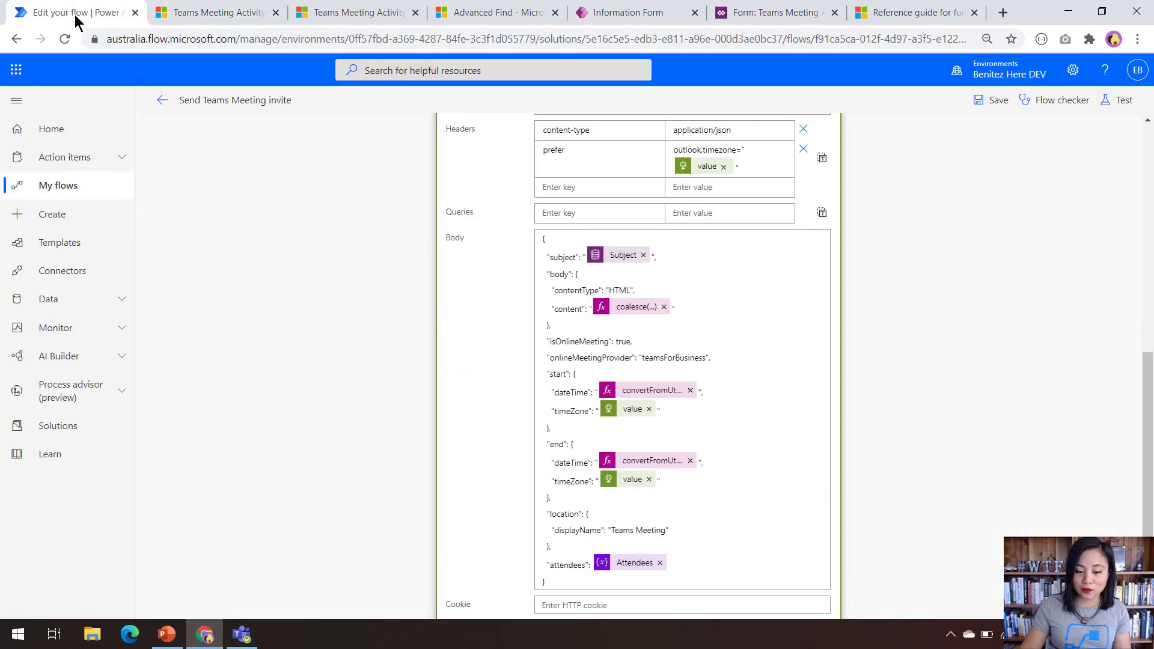
left_click(159, 102)
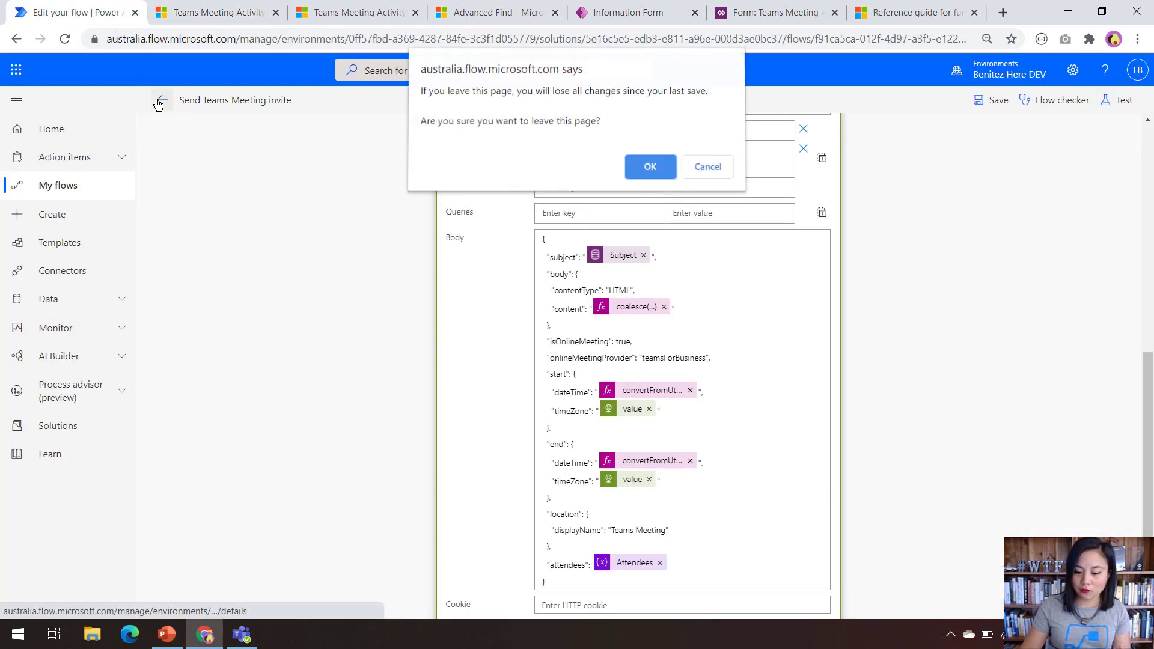
left_click(649, 166)
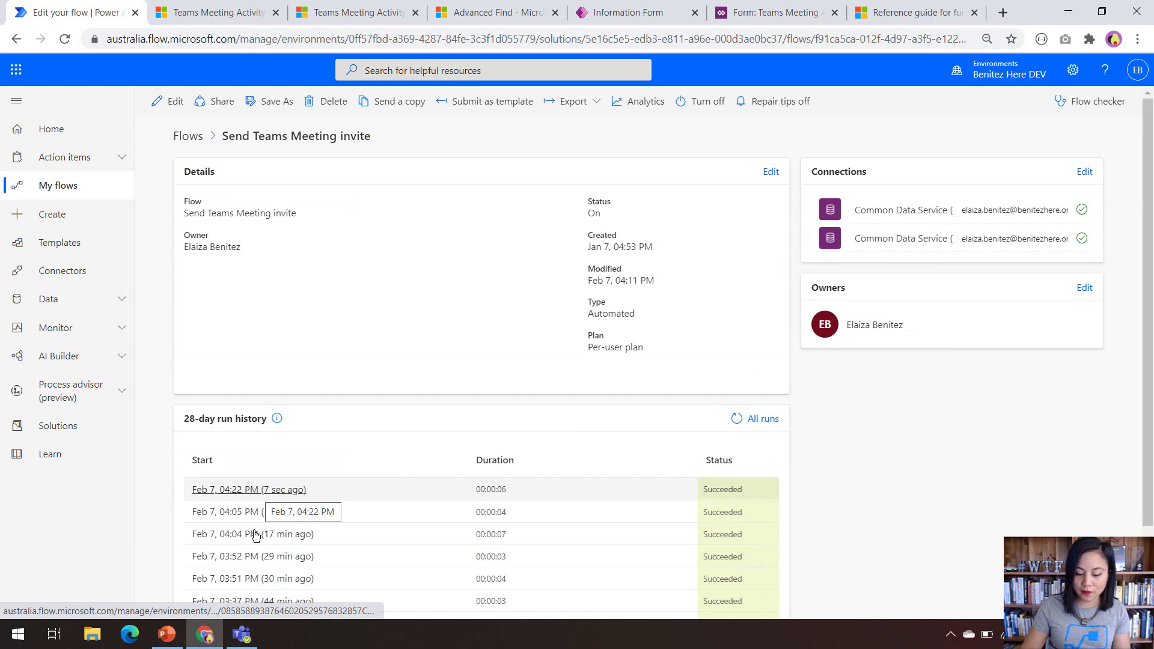
- Open the 6 PM Presentation Proposal - HTML meeting's full details from the Teams calendar
left_click(240, 635)
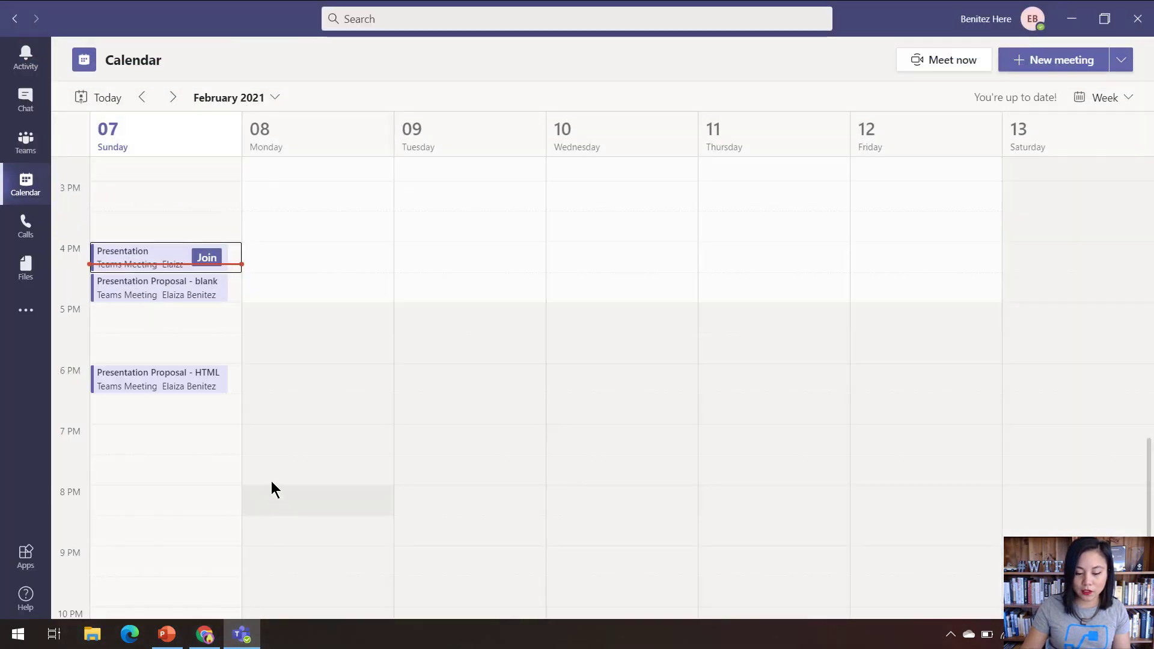
left_click(187, 383)
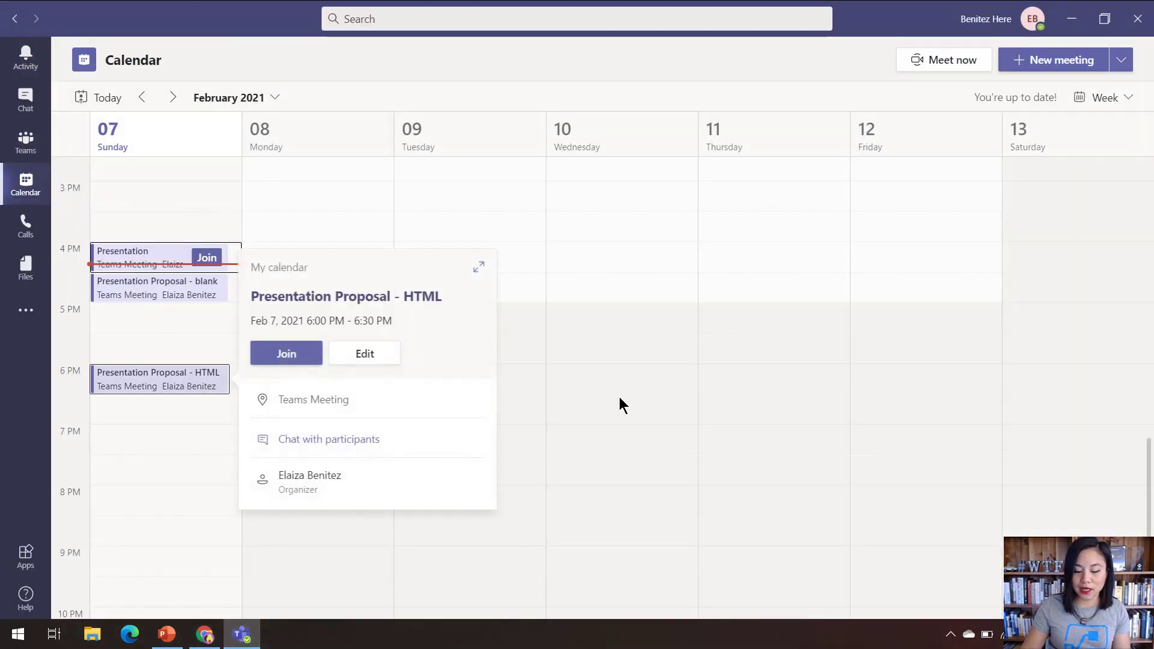
left_click(363, 356)
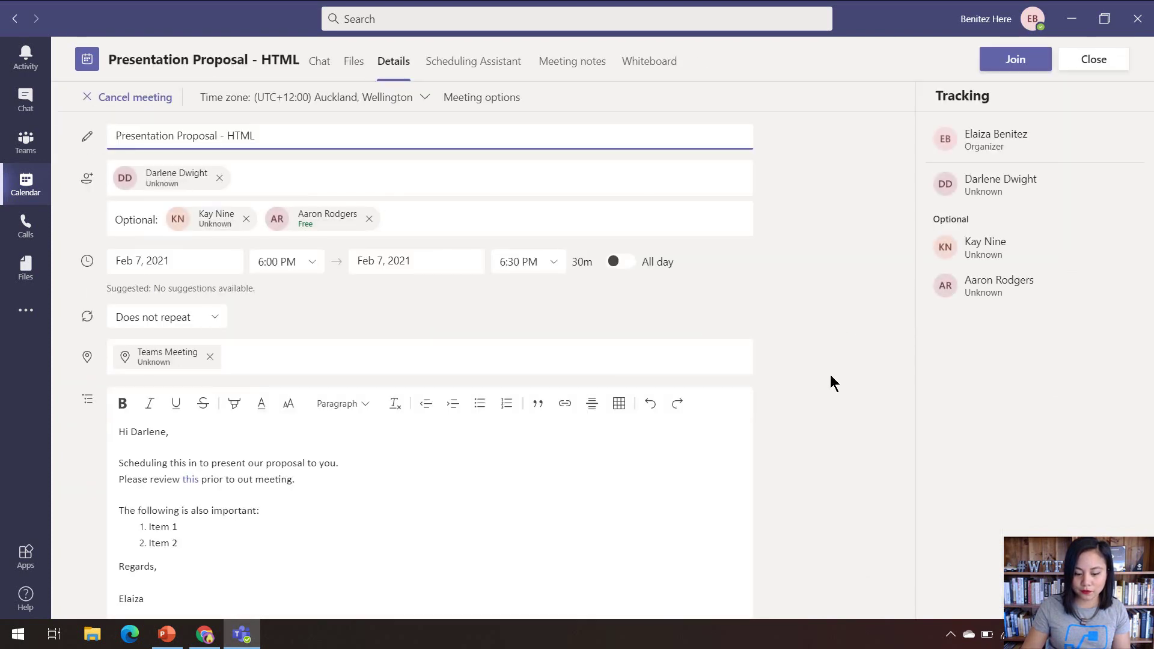
scroll(420, 399, "down", 1)
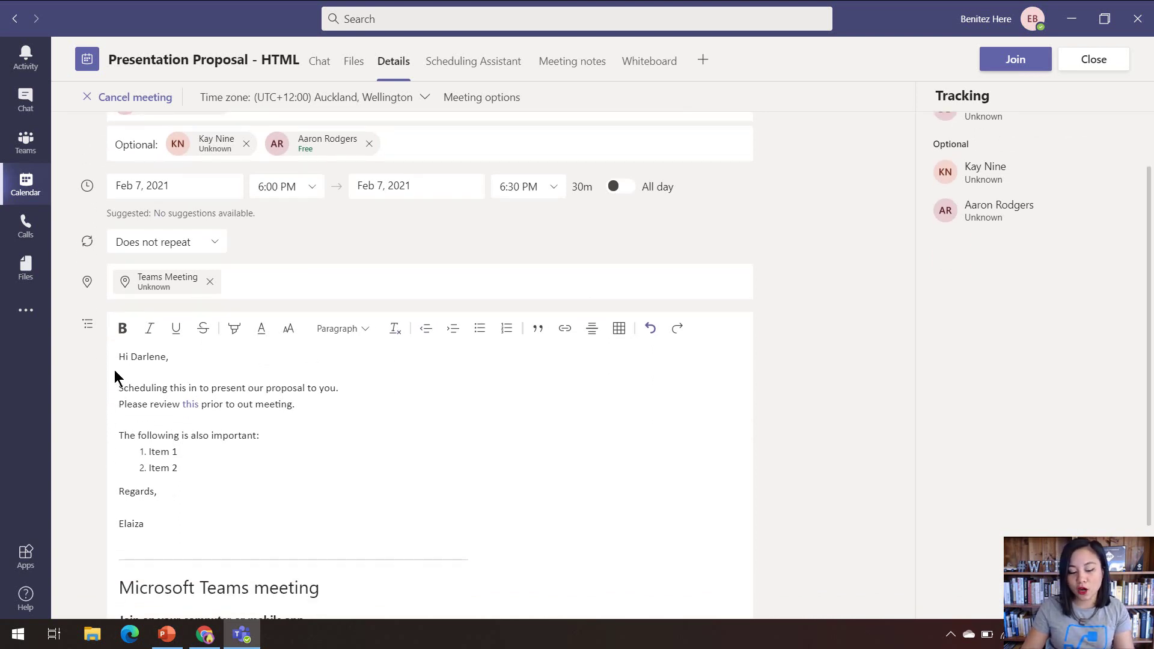
- Follow the description's 'this' link to the coalesce reference page, then return to Teams
left_click(189, 406, "ctrl")
left_click(204, 634)
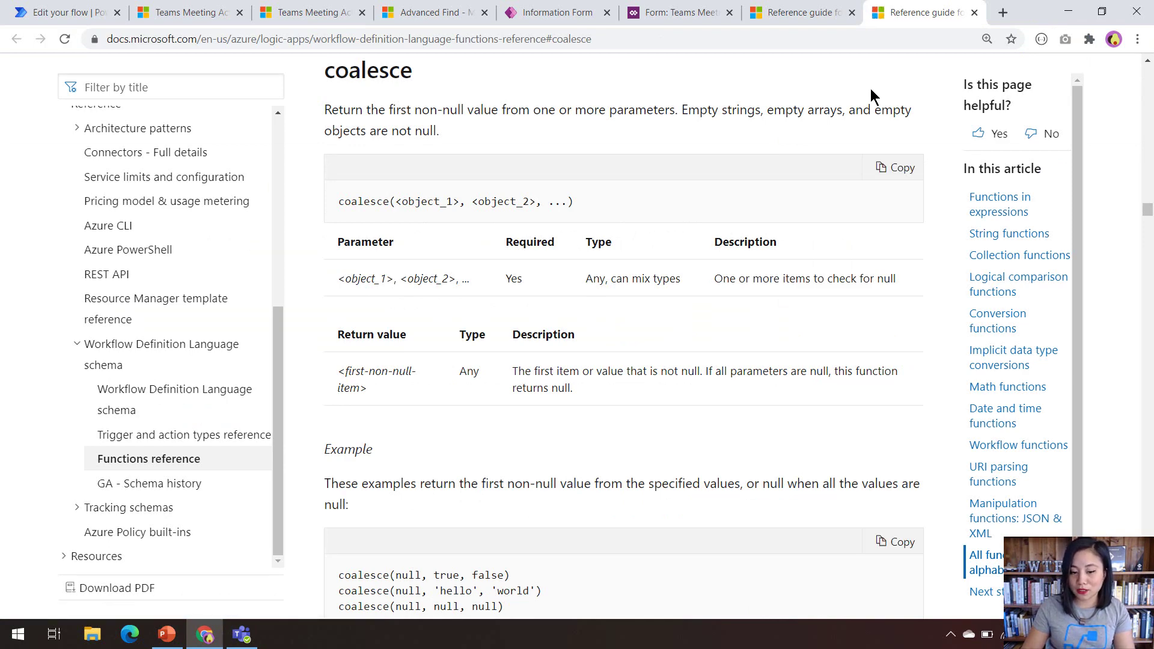
left_click(242, 634)
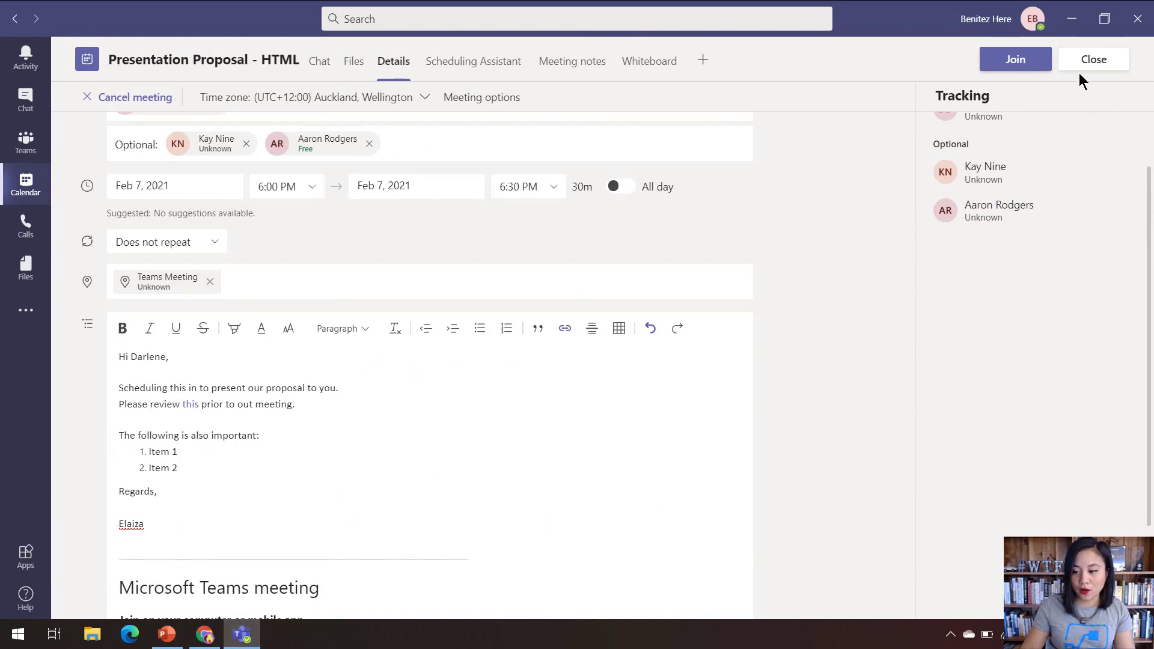
- Save the 'Presentation Proposal - blank HTML' Teams Meeting Activity, leaving its Description empty
left_click(1071, 18)
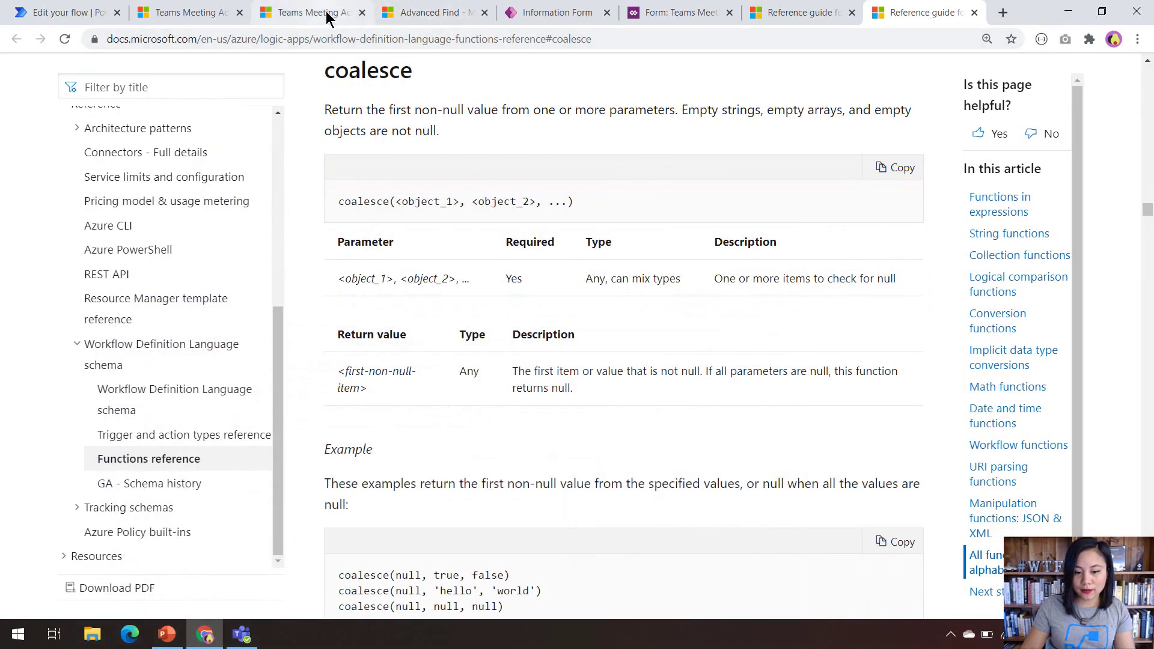
left_click(327, 17)
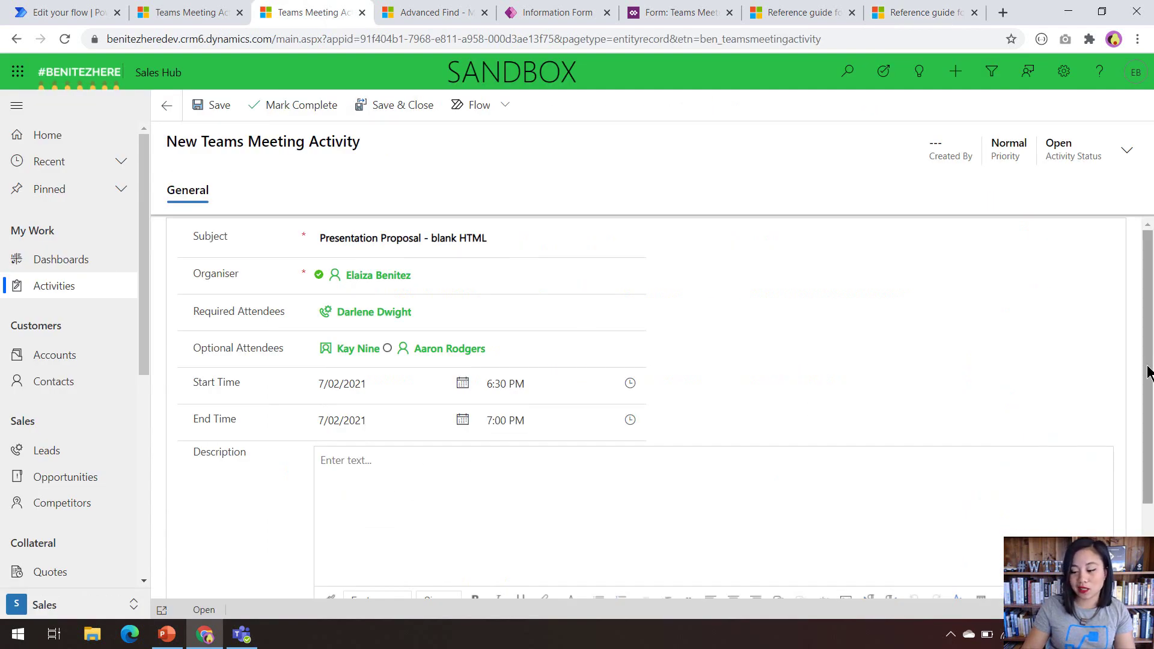
scroll(1146, 368, "down", 2)
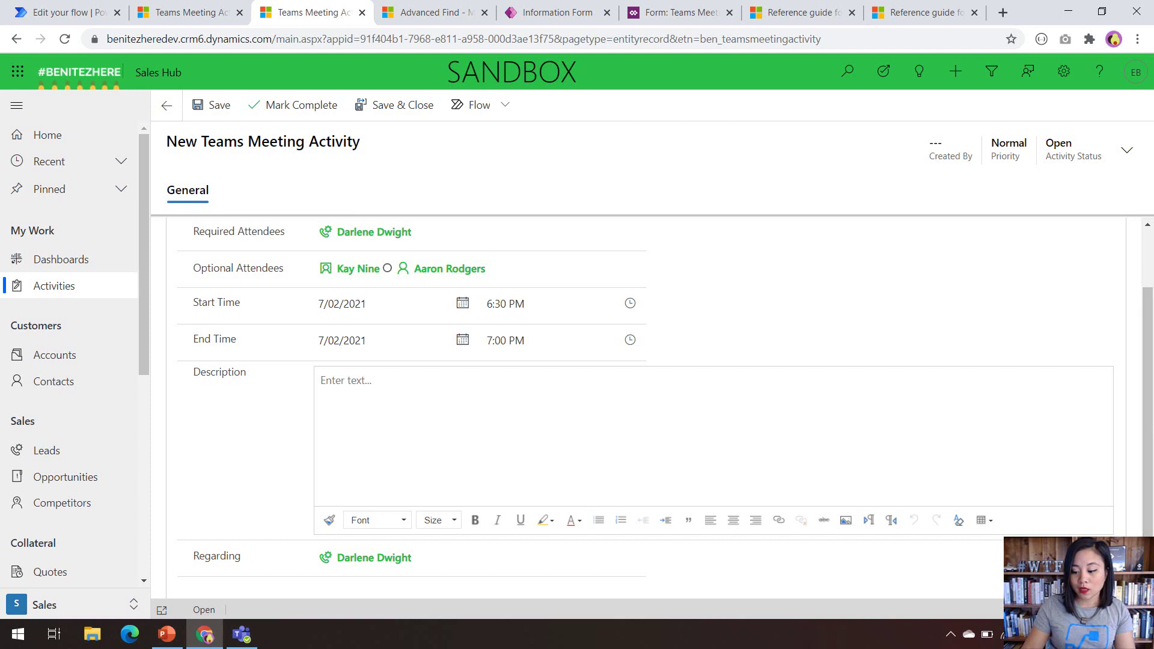
key("ctrl+s")
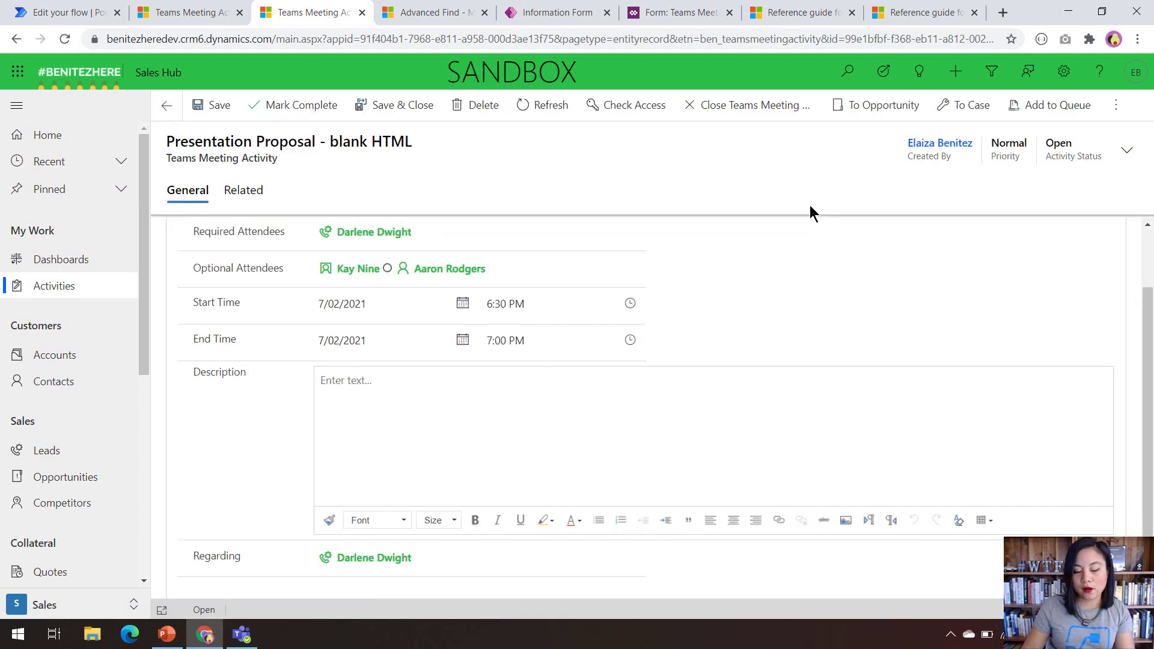
- Refresh the Send Teams Meeting invite run history until the Feb 7, 04:23 PM run shows Succeeded
left_click(90, 22)
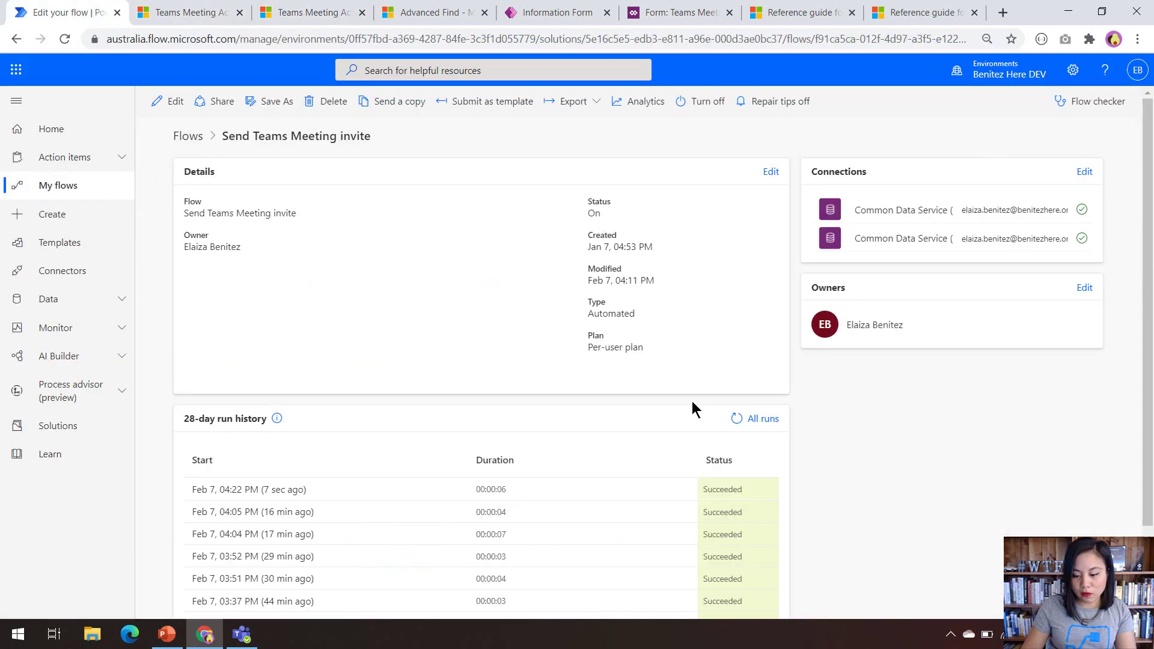
left_click(736, 419)
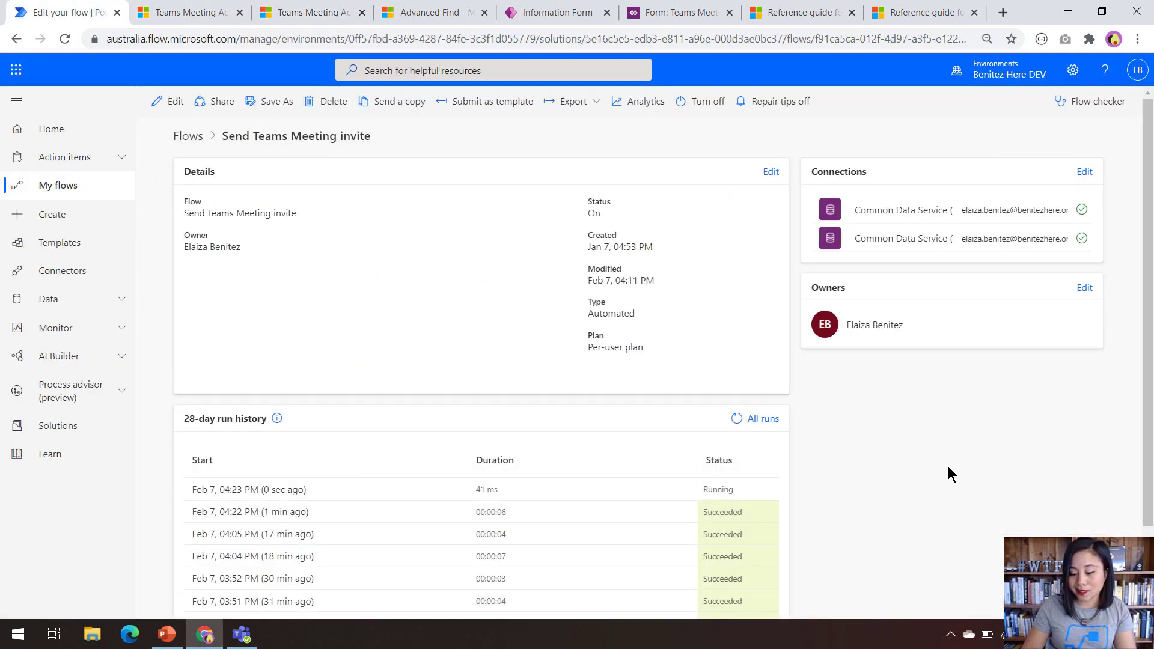
left_click(735, 418)
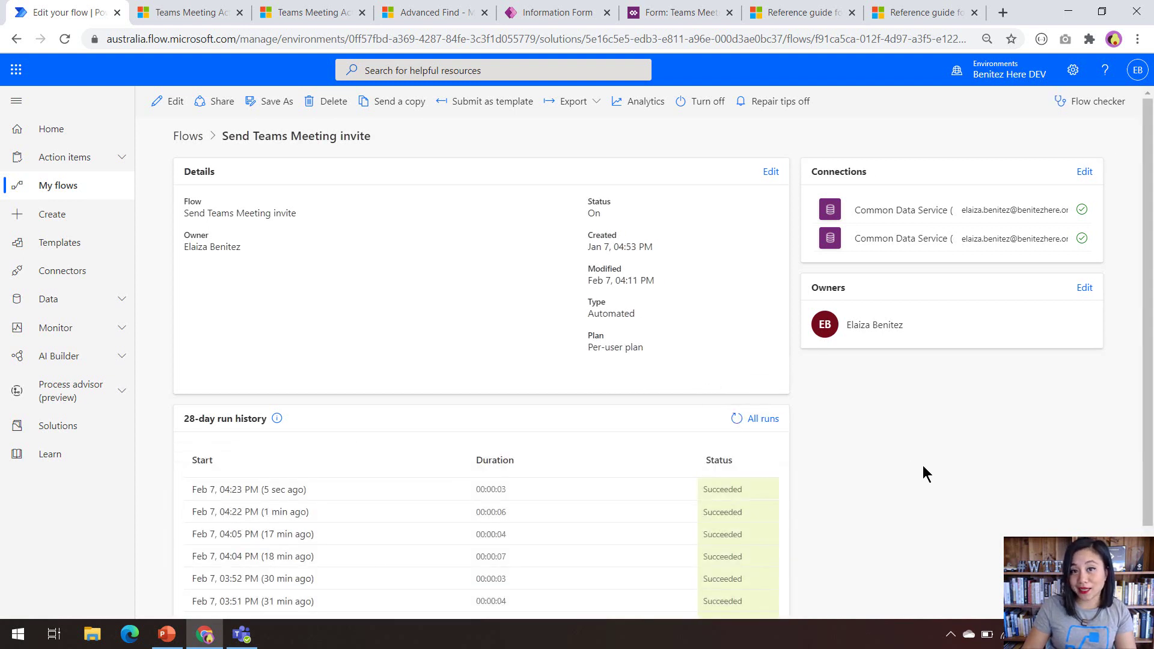
- Open the synced 'Presentation Proposal - blank HTML' meeting (Feb 7, 6:30–7:00 PM) from the Teams calendar
left_click(241, 634)
left_click(1117, 61)
left_click(188, 400)
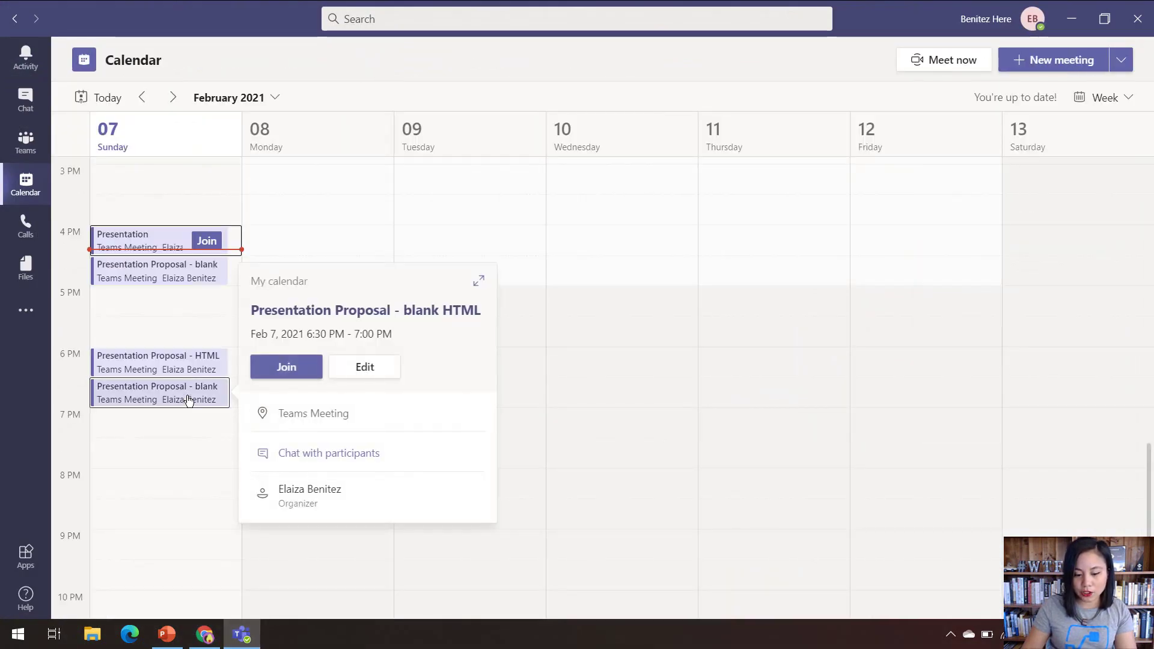
left_click(365, 368)
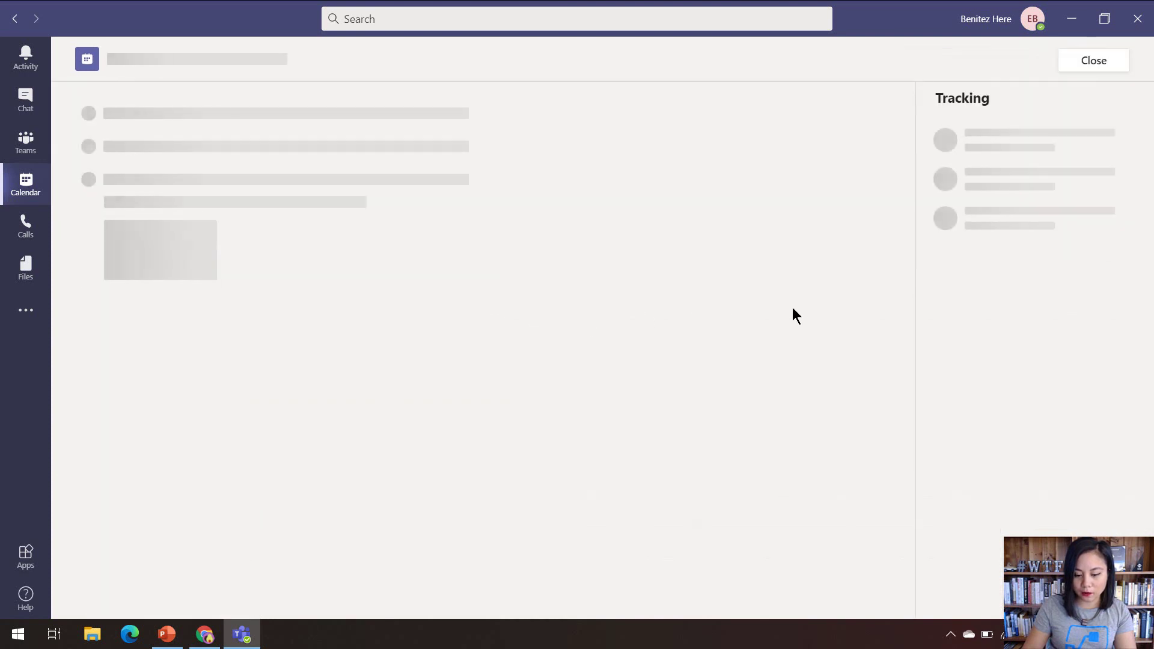